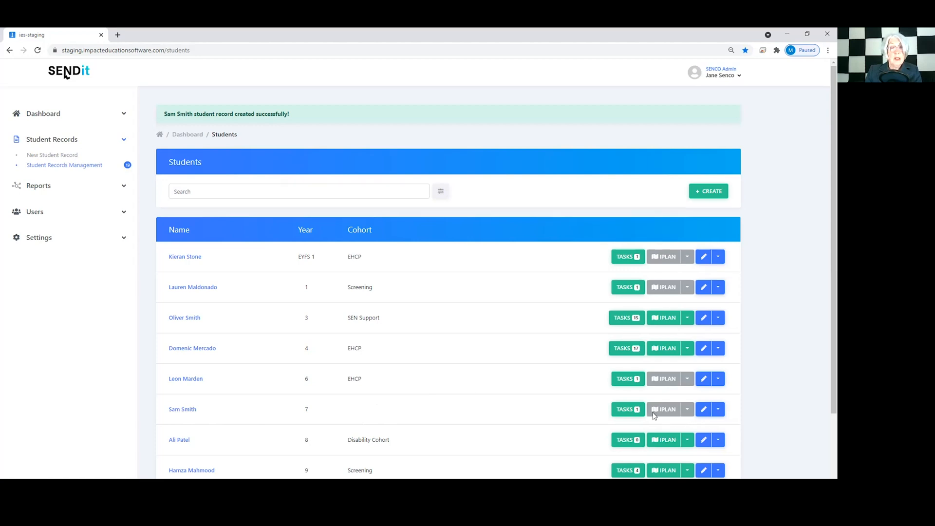
# Open the Year 7 student's iPlan onboarding and review the Equality Act guidance and the disability status help
pyautogui.click(188, 415)
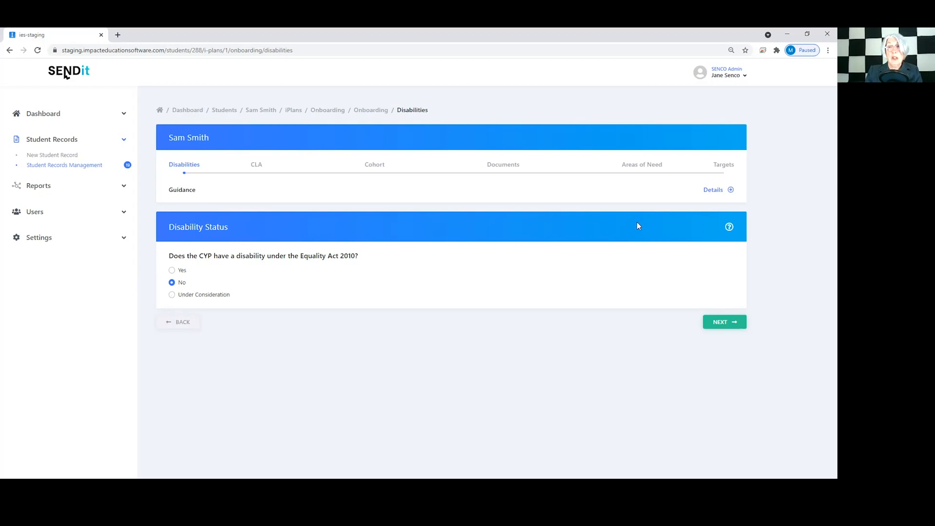
pyautogui.click(712, 193)
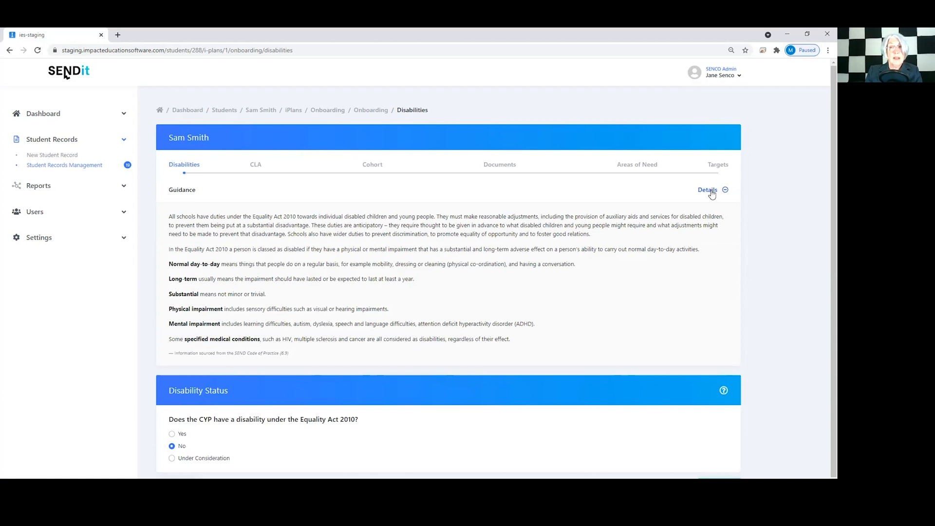
pyautogui.click(712, 193)
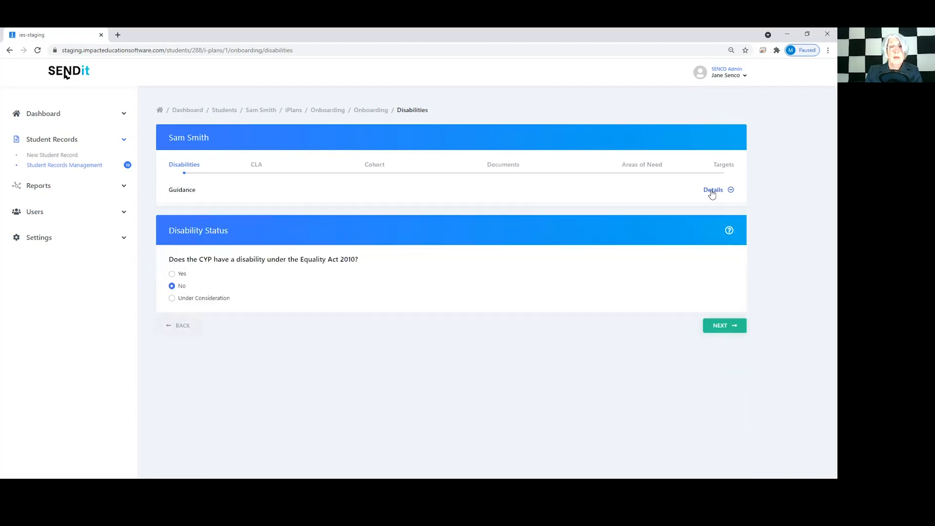
pyautogui.click(728, 226)
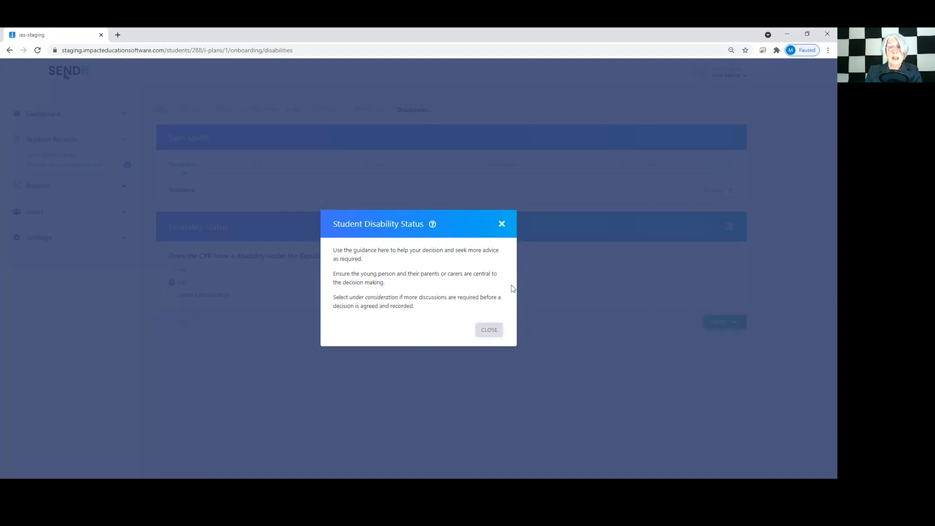
pyautogui.click(501, 225)
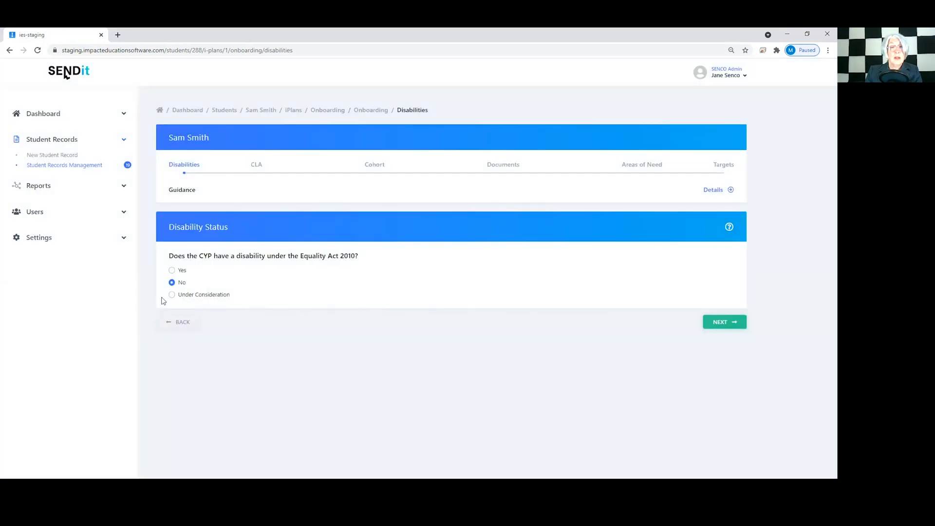
# Record the disability status as Under Consideration and the Child Looked After (CLA) status as Yes
pyautogui.click(172, 295)
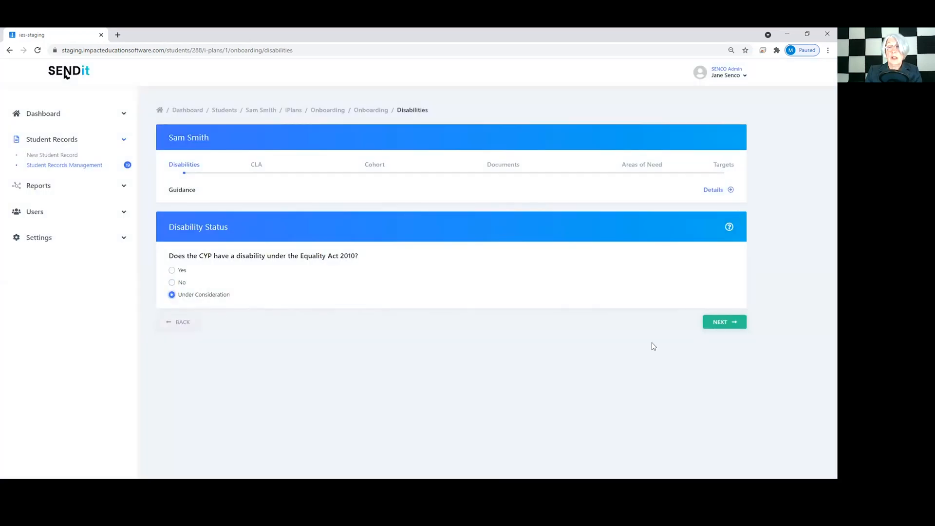
pyautogui.click(721, 324)
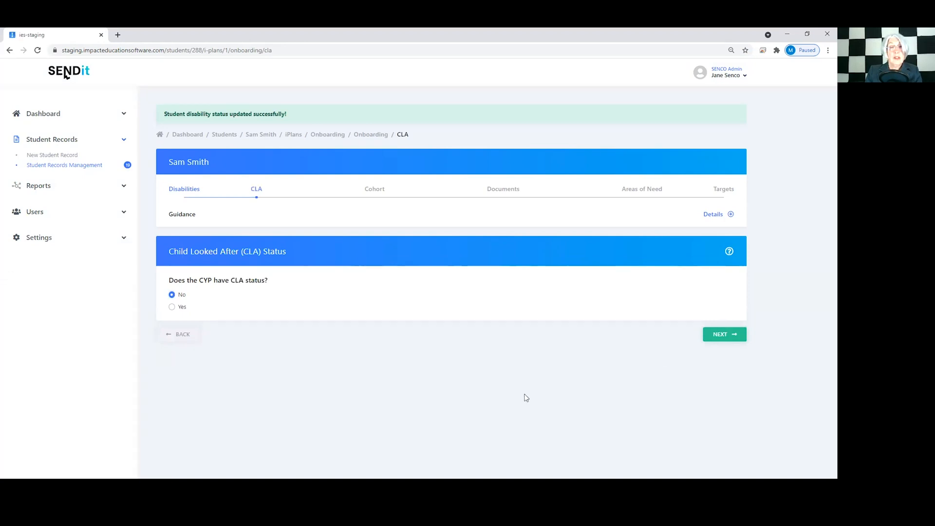
pyautogui.click(172, 308)
pyautogui.click(719, 335)
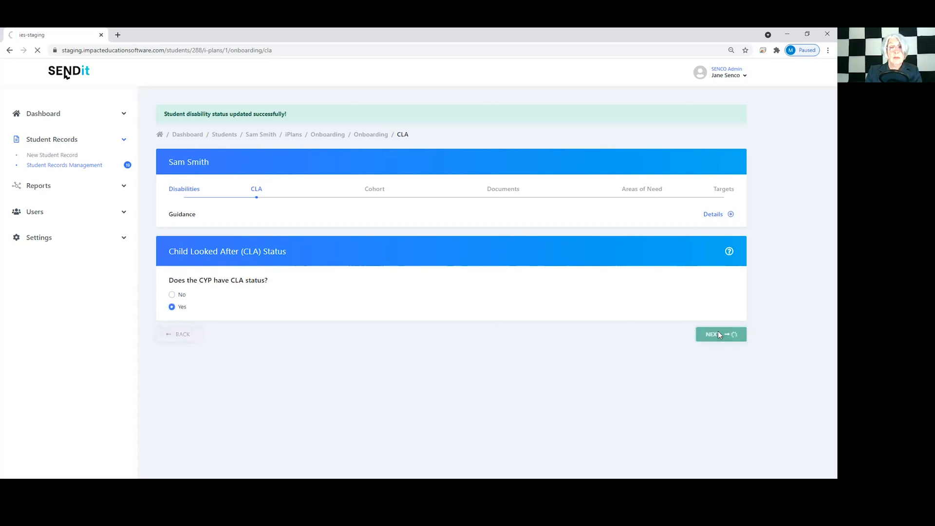
# Enter "See Senco" as the CLA summary and save the CLA details
pyautogui.click(325, 346)
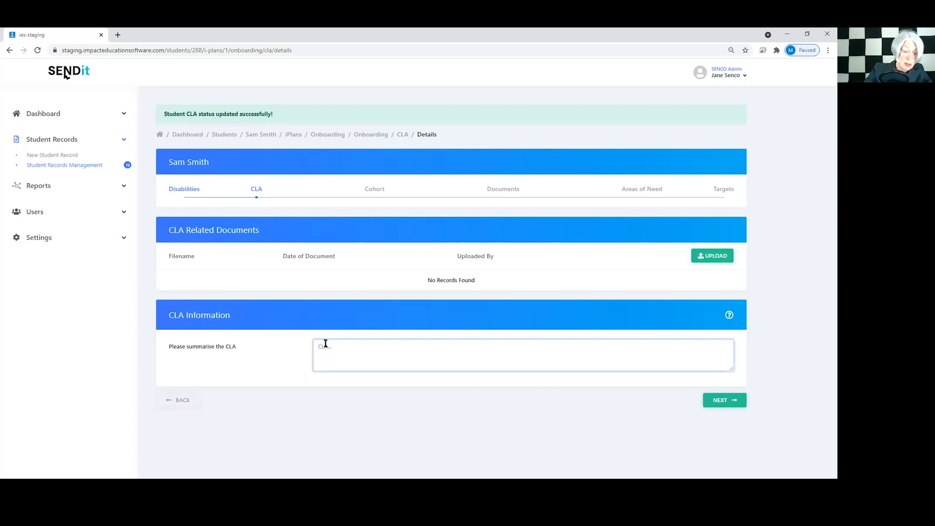
pyautogui.write('See')
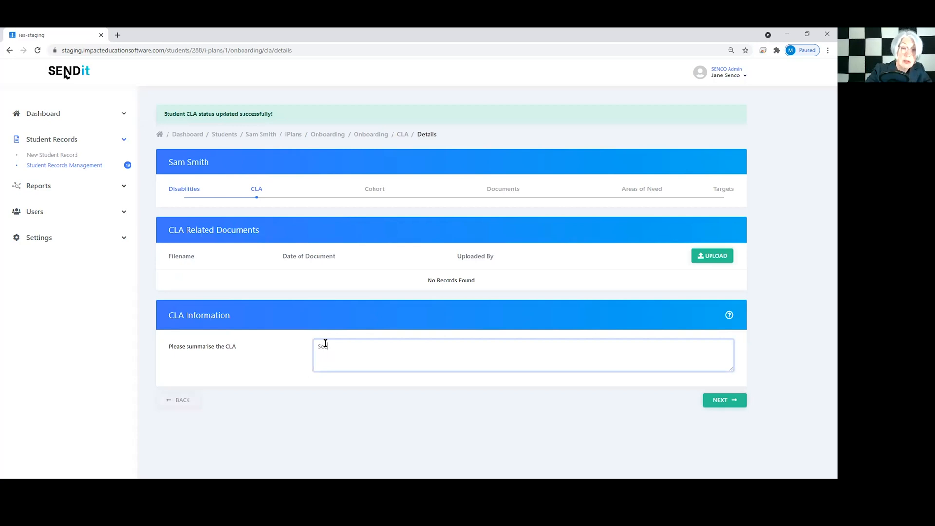
pyautogui.write(' SEm')
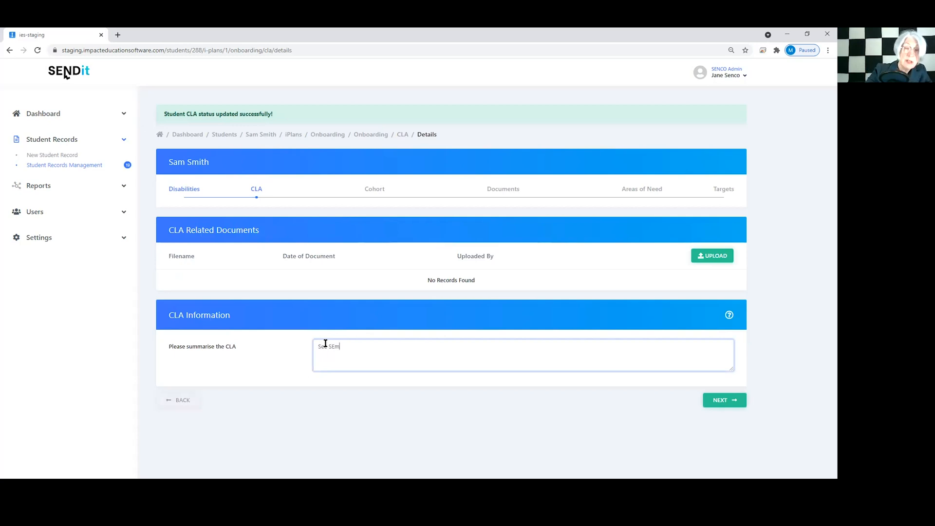
pyautogui.press('BackSpace')
pyautogui.press('BackSpace')
pyautogui.write('en')
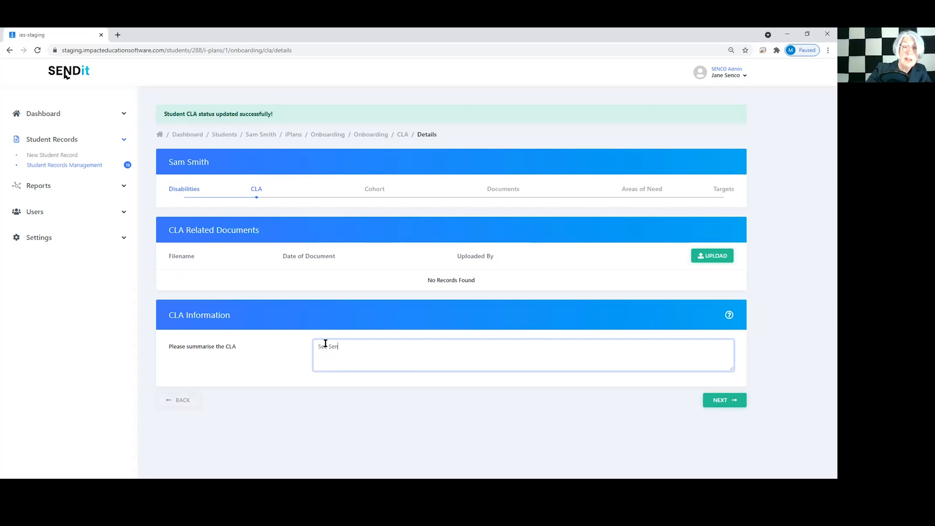
pyautogui.write('co')
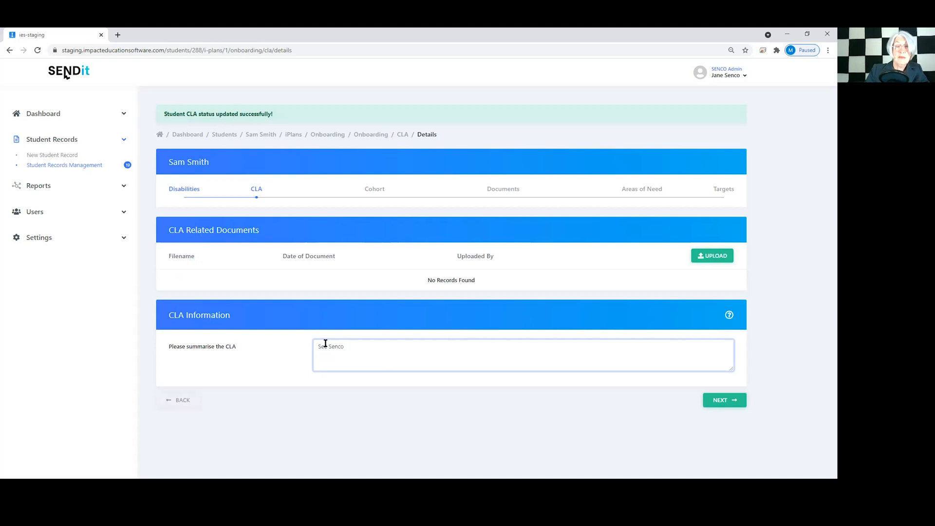
pyautogui.click(719, 404)
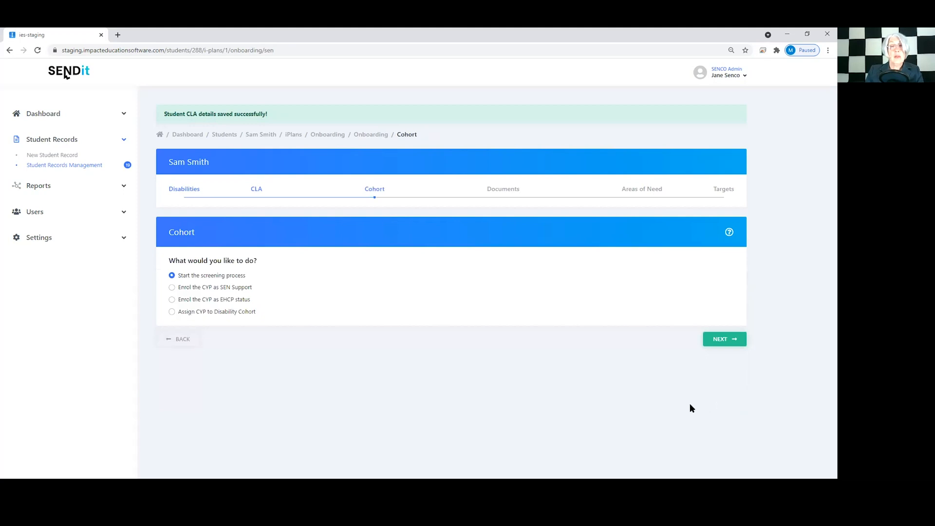
# Enrol the CYP as SEN Support, checking the Cohort Guide before continuing to the documents stage
pyautogui.click(172, 289)
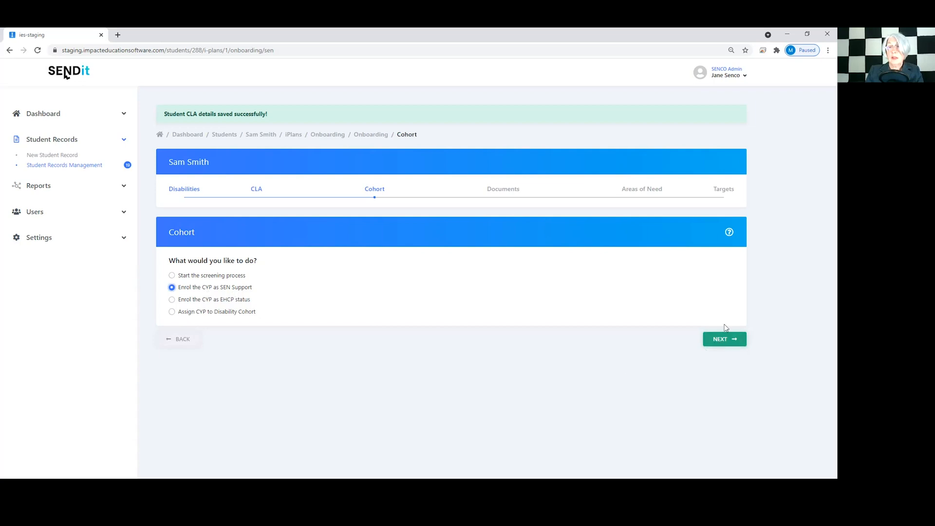
pyautogui.click(730, 232)
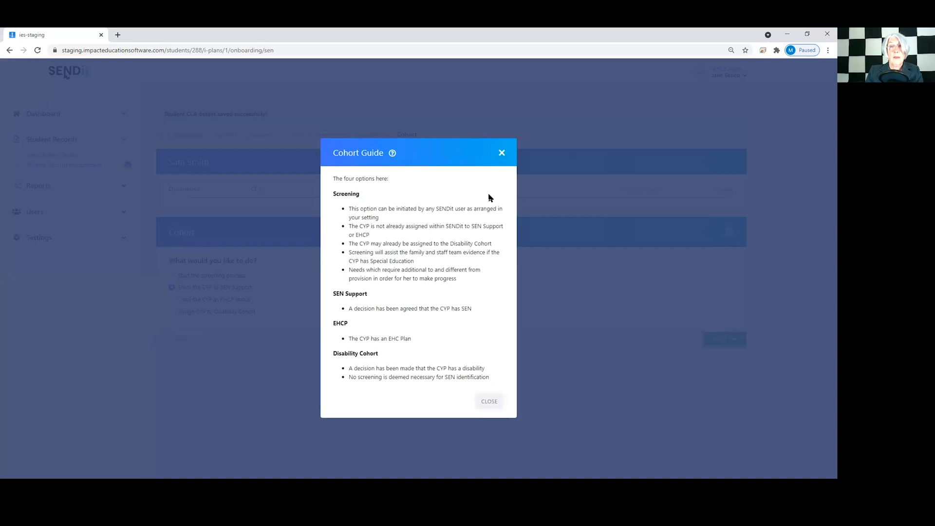
pyautogui.click(489, 402)
pyautogui.click(708, 338)
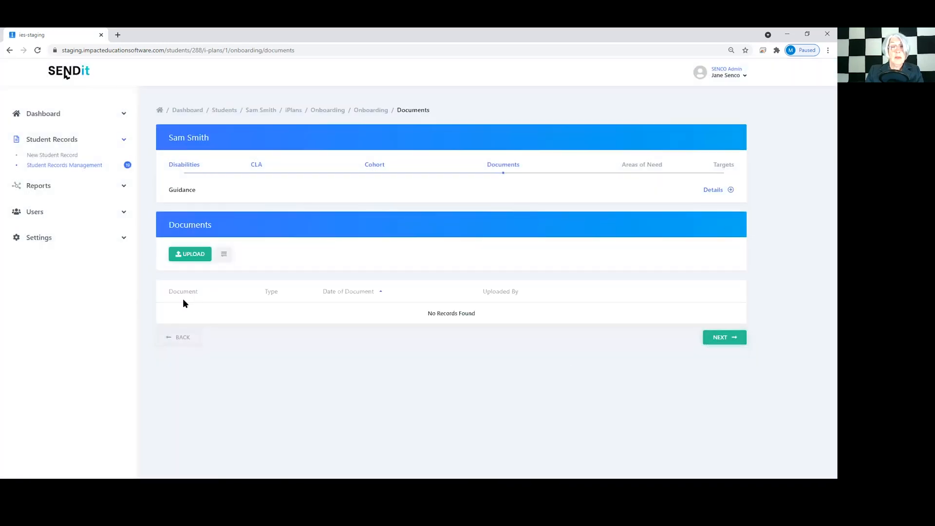
# View the document upload form, close it without uploading, and continue to Areas of Need
pyautogui.click(201, 255)
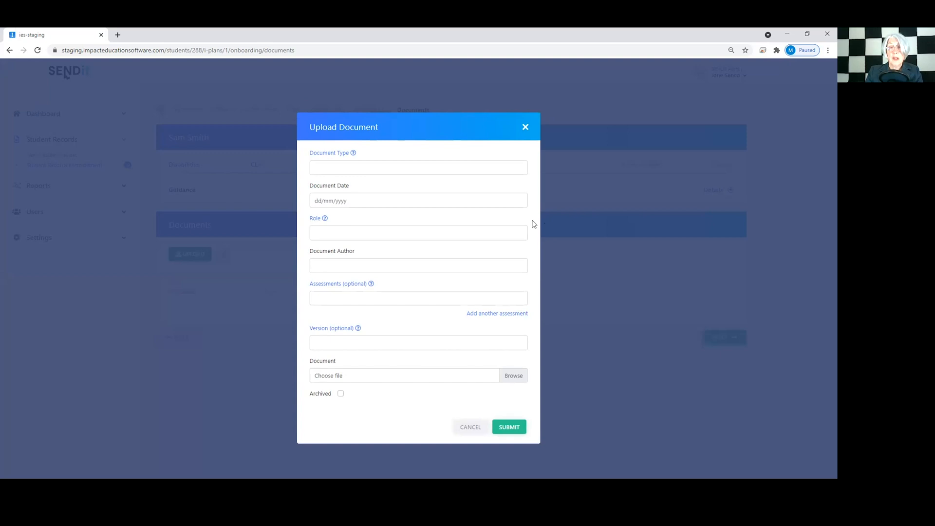
pyautogui.click(524, 128)
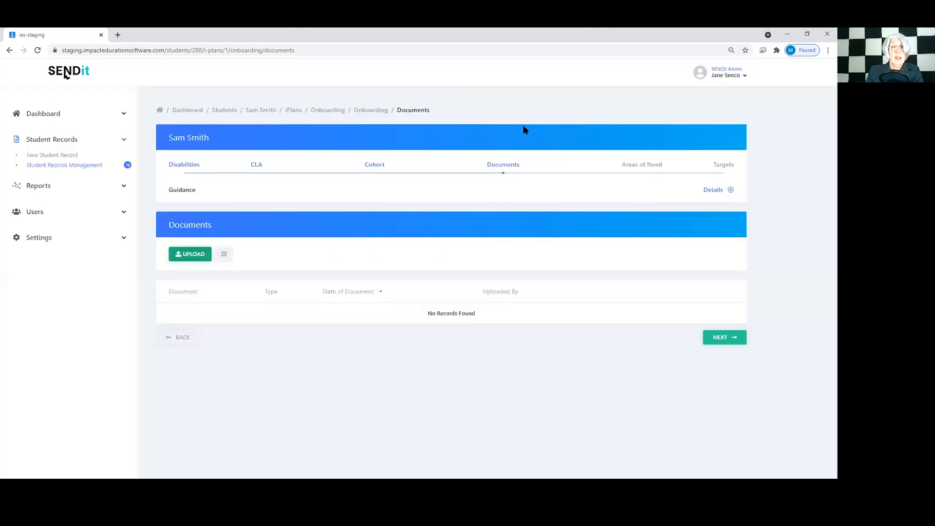
pyautogui.click(716, 343)
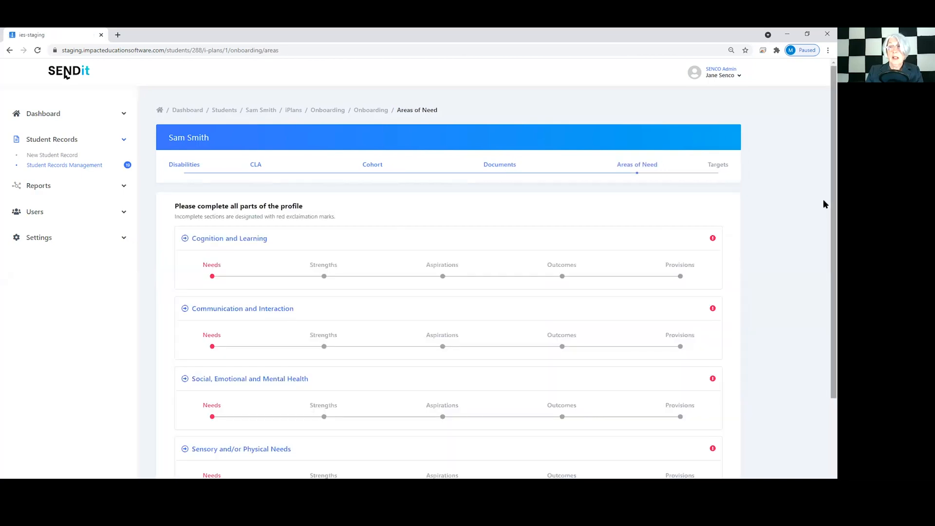
# Review the areas of need and mark Communication and Interaction as having no needs
pyautogui.moveTo(823, 210); pyautogui.dragTo(823, 302)
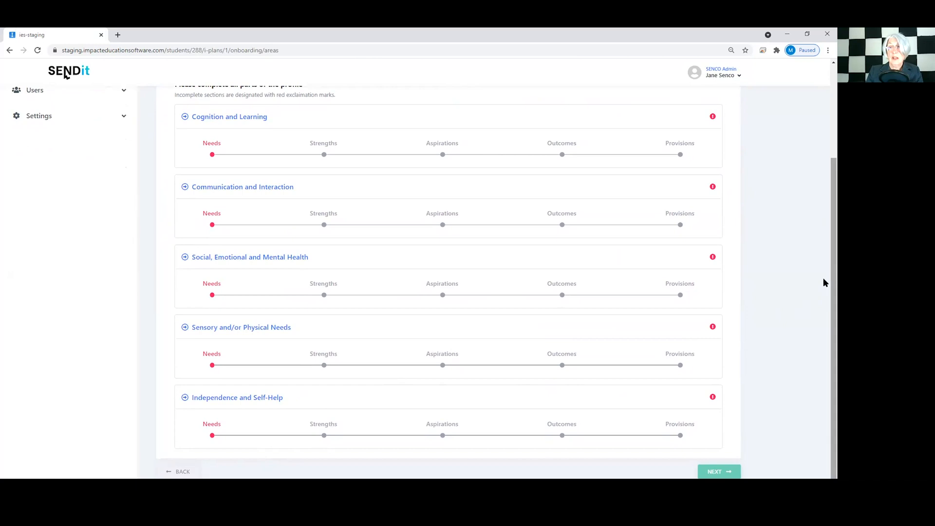
pyautogui.moveTo(823, 281); pyautogui.dragTo(824, 270)
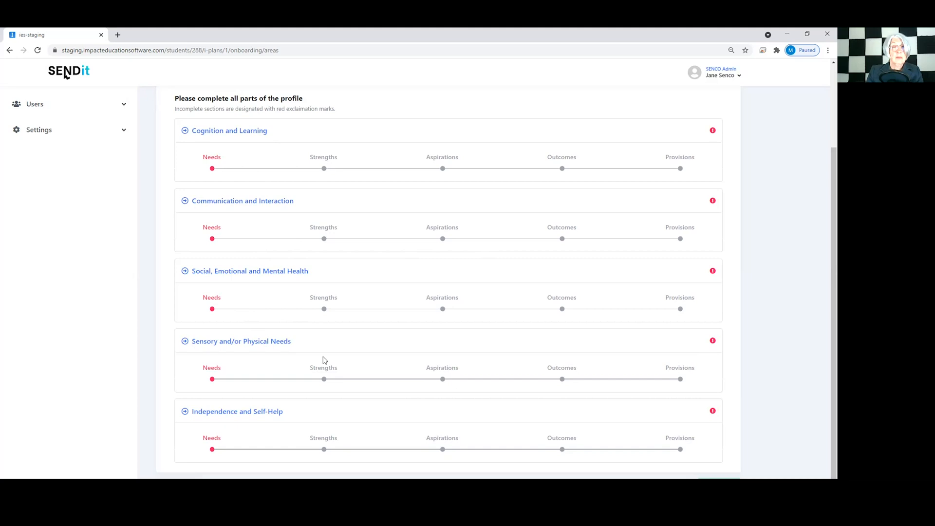
pyautogui.scroll(3, 823, 219)
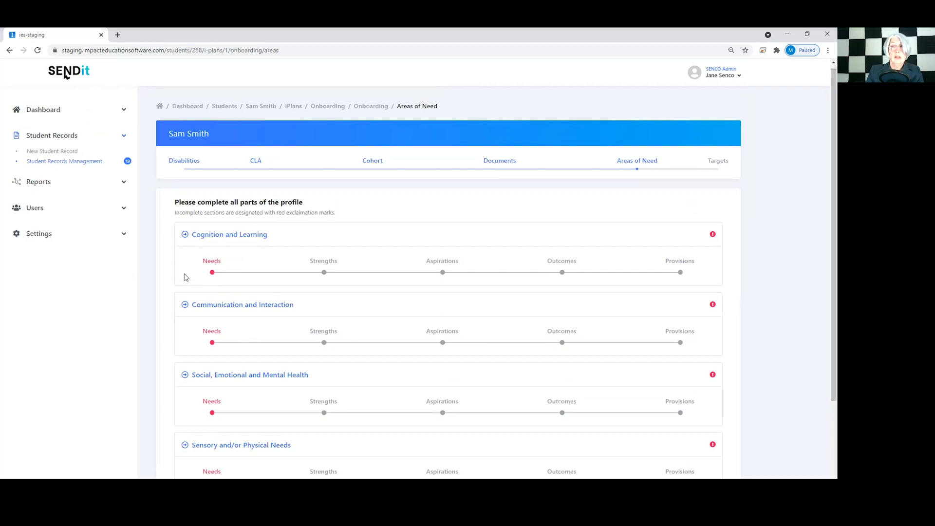
pyautogui.click(225, 306)
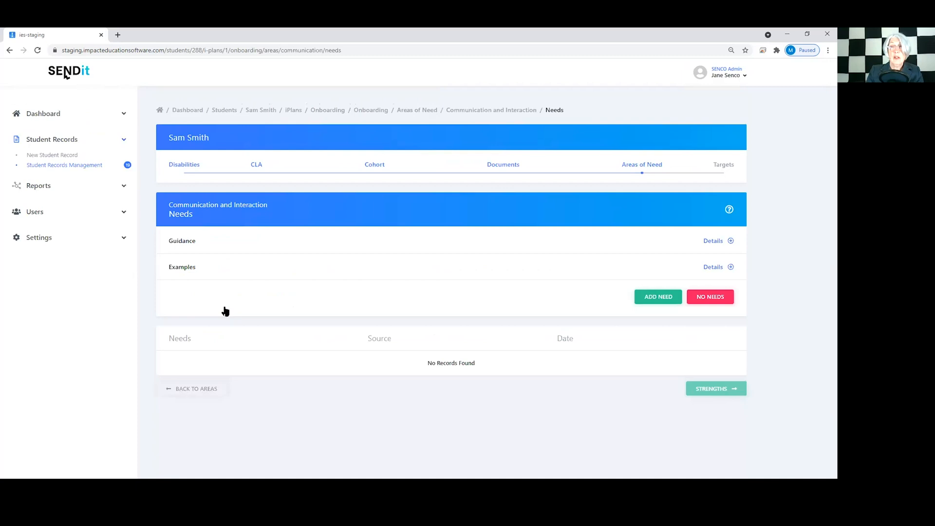
pyautogui.click(711, 298)
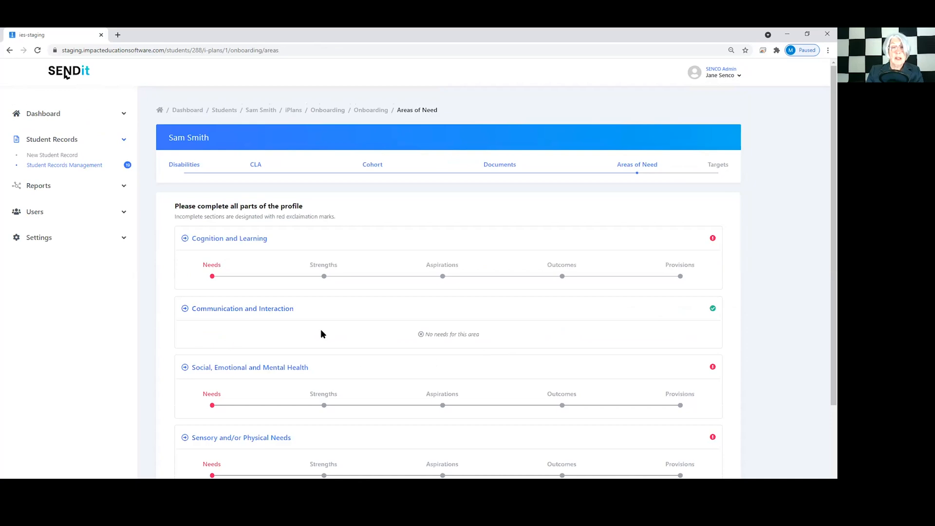
# Mark the Social, Emotional and Mental Health area as having no needs
pyautogui.moveTo(830, 258); pyautogui.dragTo(825, 327)
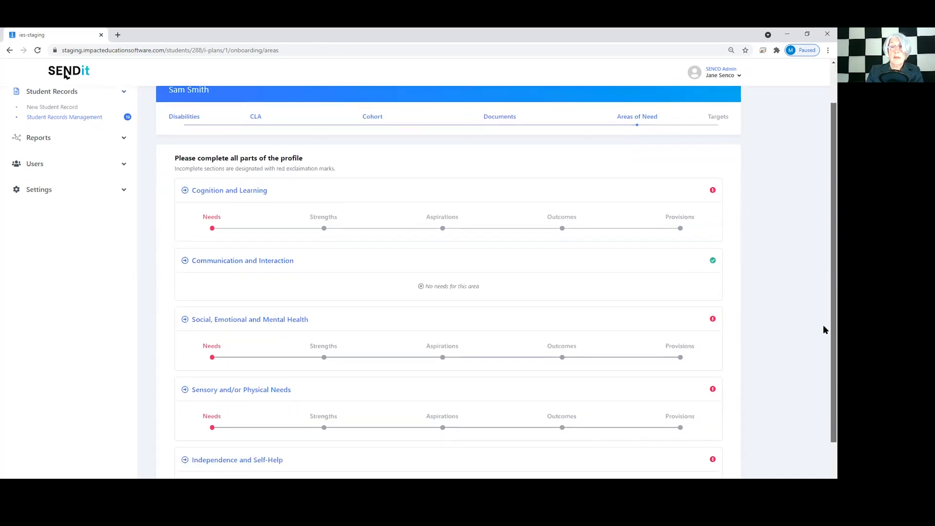
pyautogui.click(227, 262)
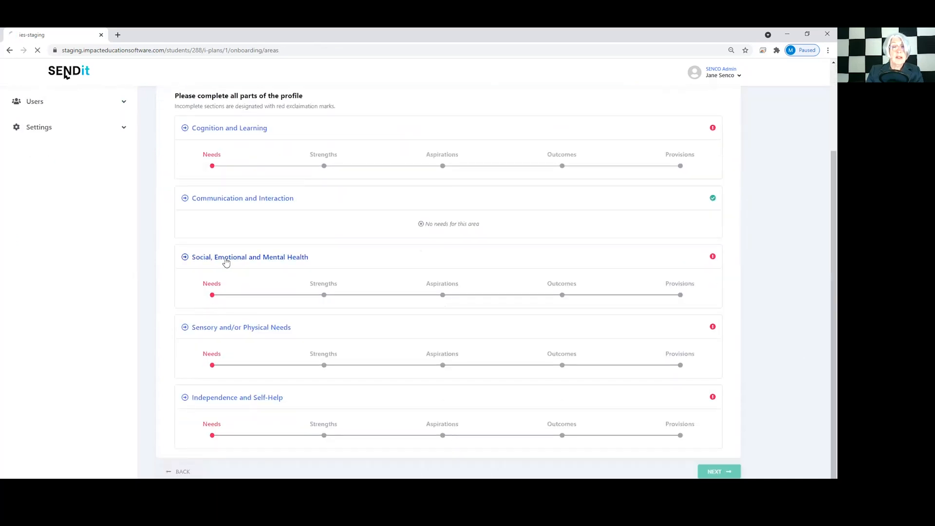
pyautogui.click(705, 297)
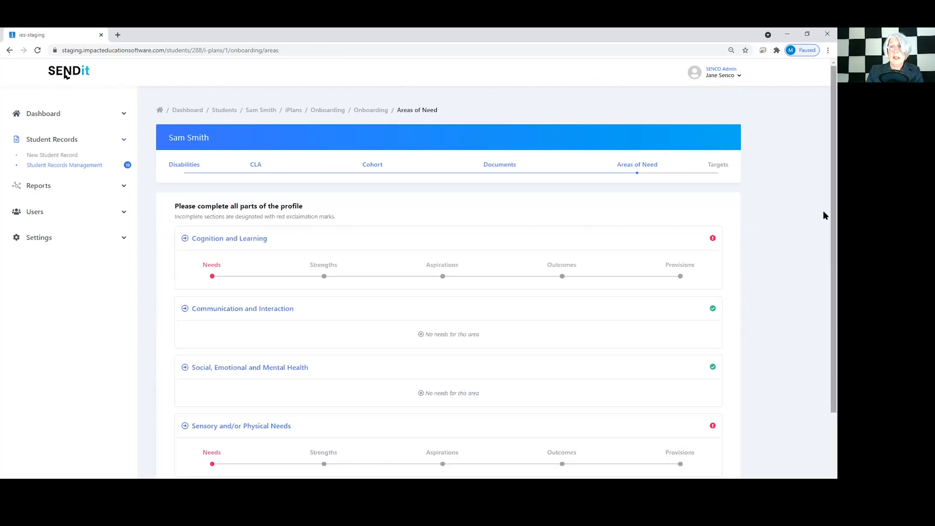
# Mark the Sensory and/or Physical Needs area as having no needs
pyautogui.scroll(-2, 823, 292)
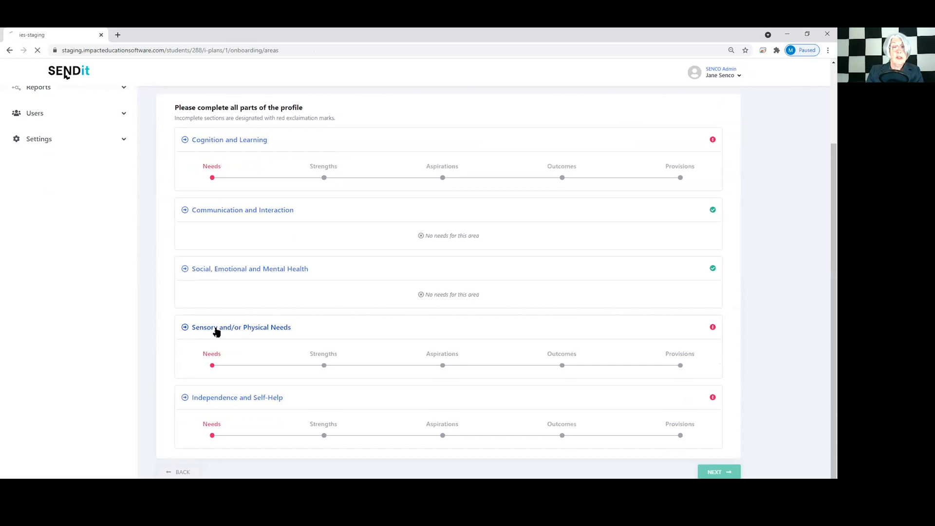
pyautogui.click(215, 327)
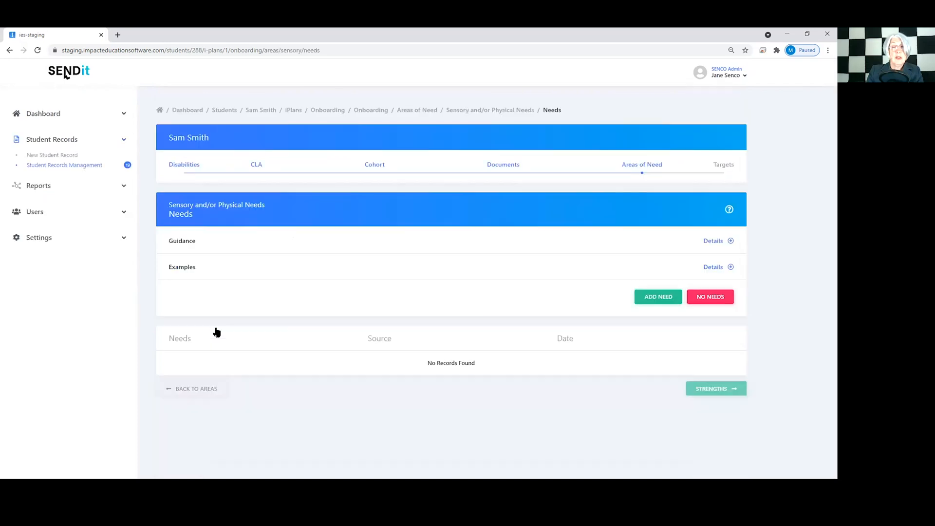
pyautogui.click(724, 298)
# Mark the Independence and Self-Help area as having no needs
pyautogui.scroll(-2, 824, 263)
pyautogui.click(226, 397)
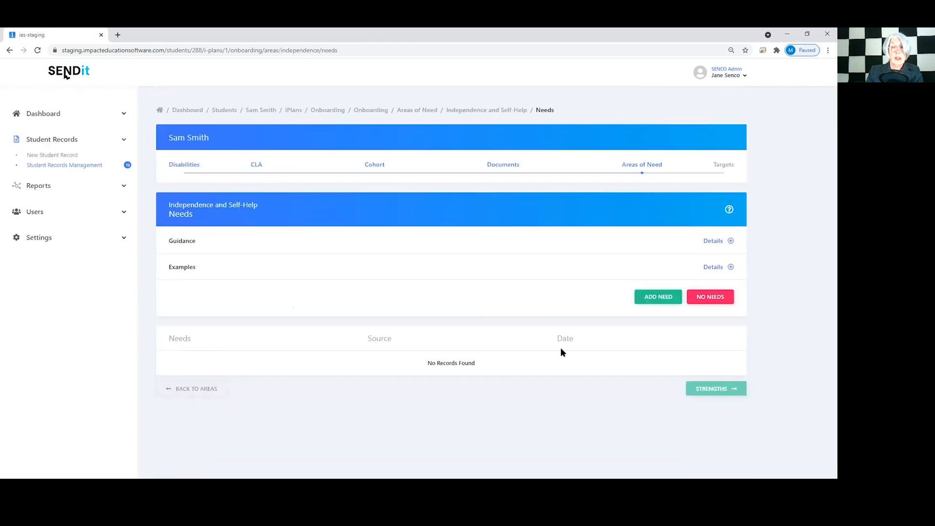
pyautogui.click(718, 297)
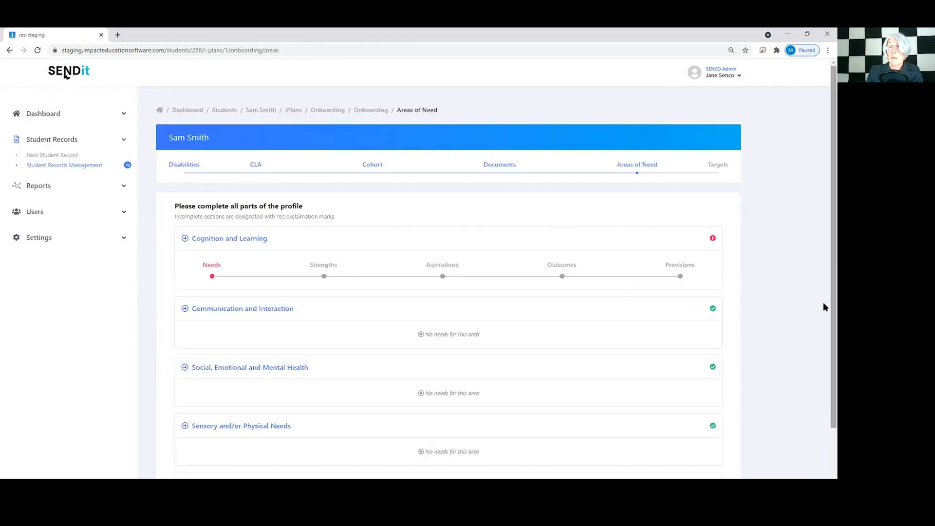
# Reopen the Sensory and/or Physical Needs area, view the form for adding a need, and mark the area as having no needs again
pyautogui.moveTo(832, 307); pyautogui.dragTo(823, 411)
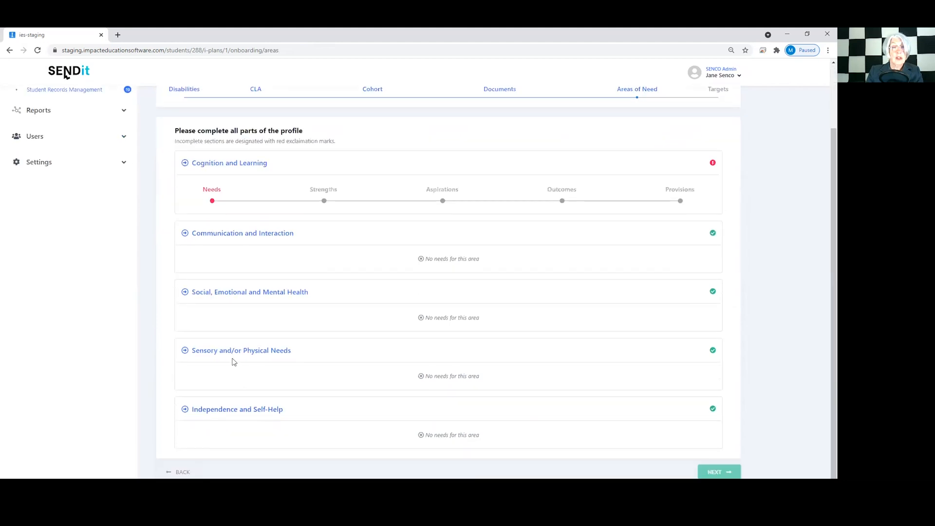
pyautogui.click(215, 354)
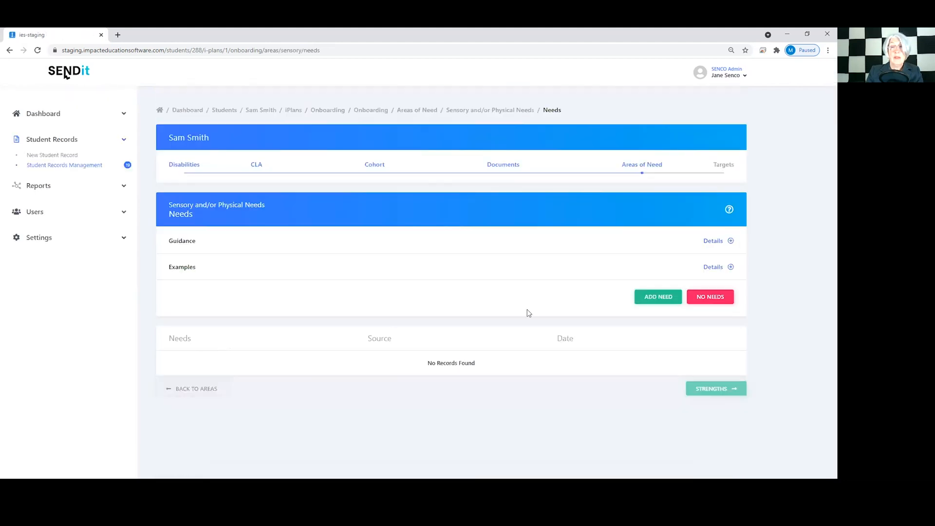
pyautogui.click(662, 297)
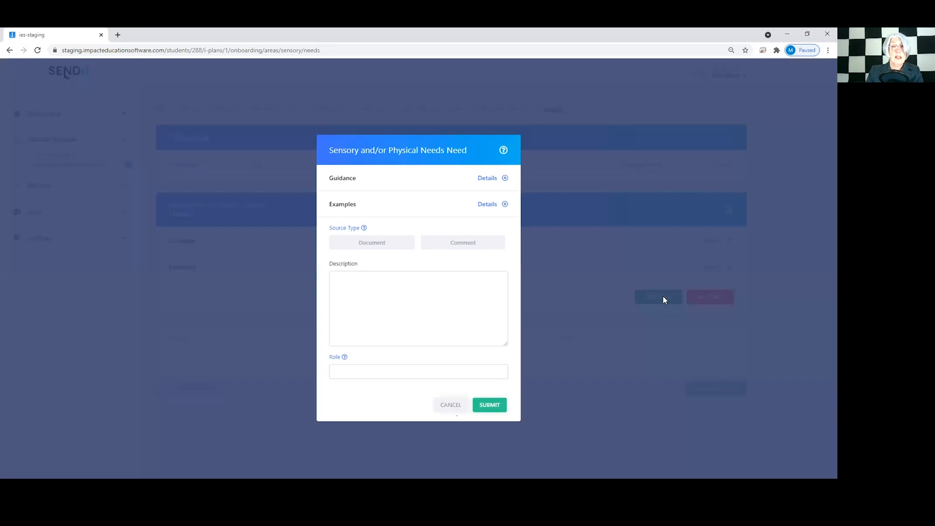
pyautogui.click(451, 405)
pyautogui.click(709, 298)
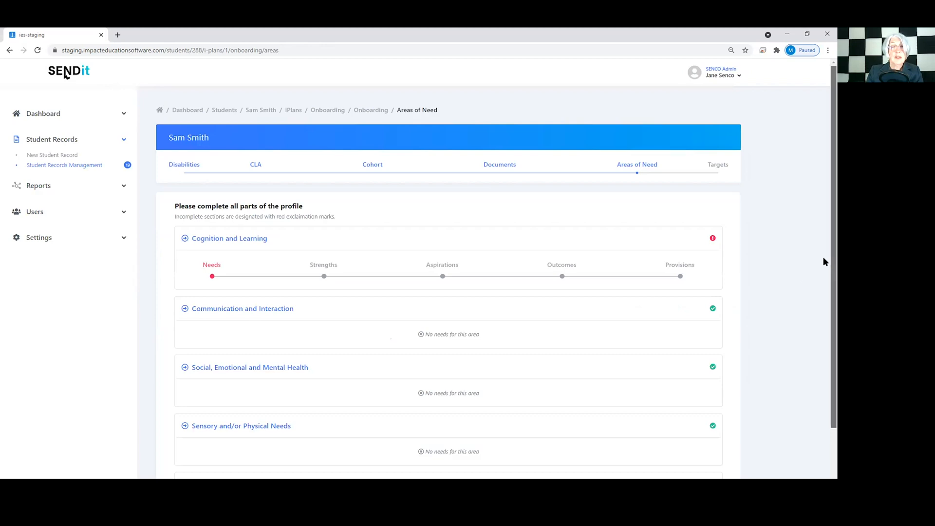
# Add a Cognition and Learning need with source type Comment, description "d" and role SENCO
pyautogui.scroll(-2, 823, 256)
pyautogui.scroll(3, 823, 292)
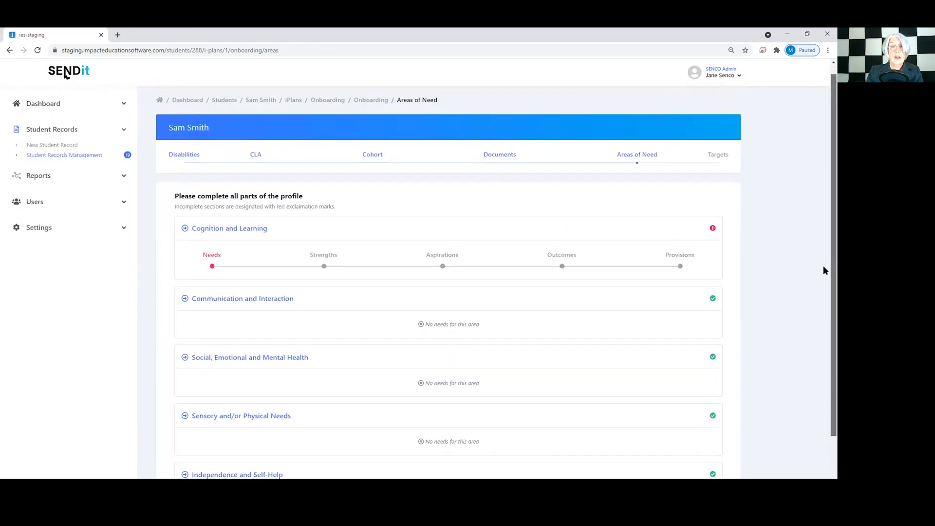
pyautogui.click(213, 258)
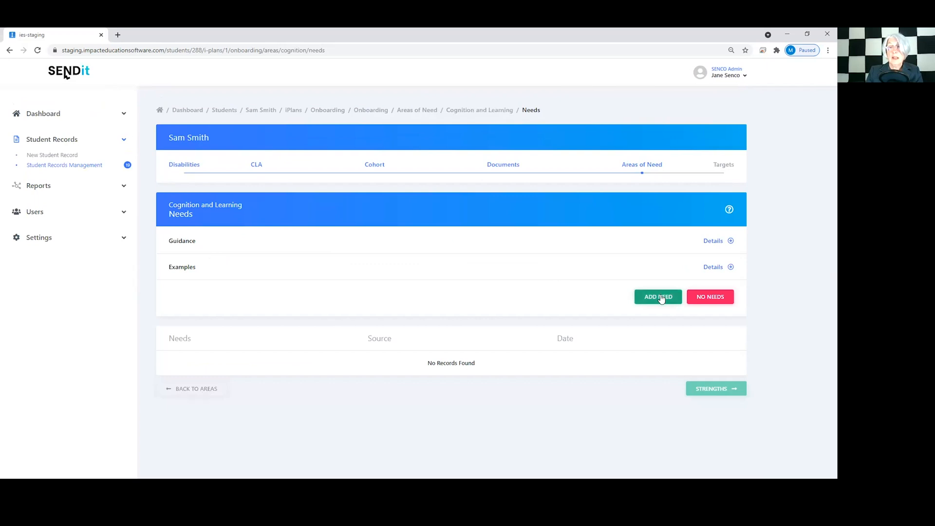
pyautogui.click(661, 298)
pyautogui.click(462, 243)
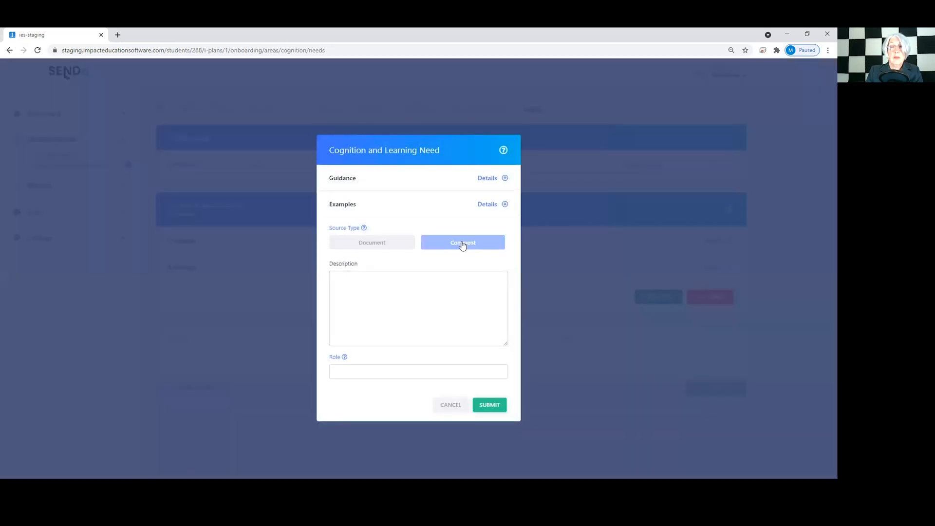
pyautogui.click(357, 282)
pyautogui.write('d')
pyautogui.click(345, 371)
pyautogui.click(352, 404)
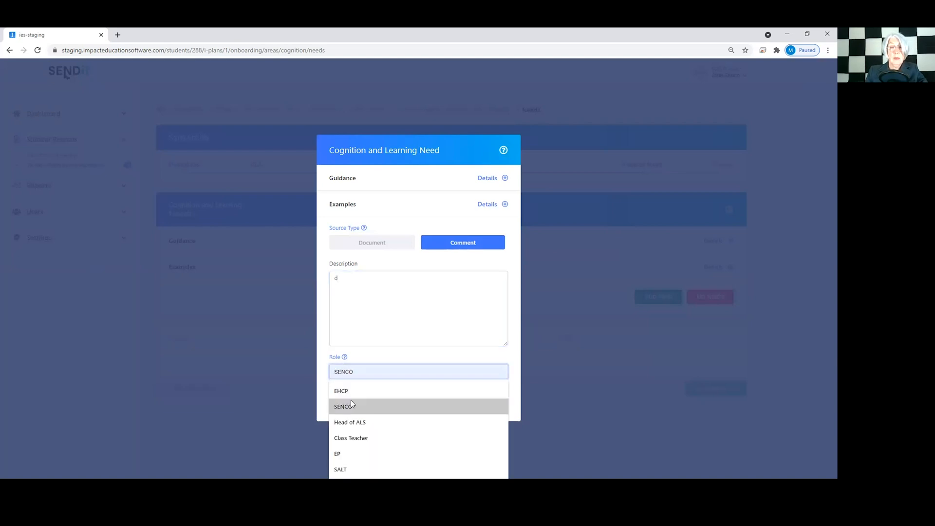
pyautogui.click(498, 405)
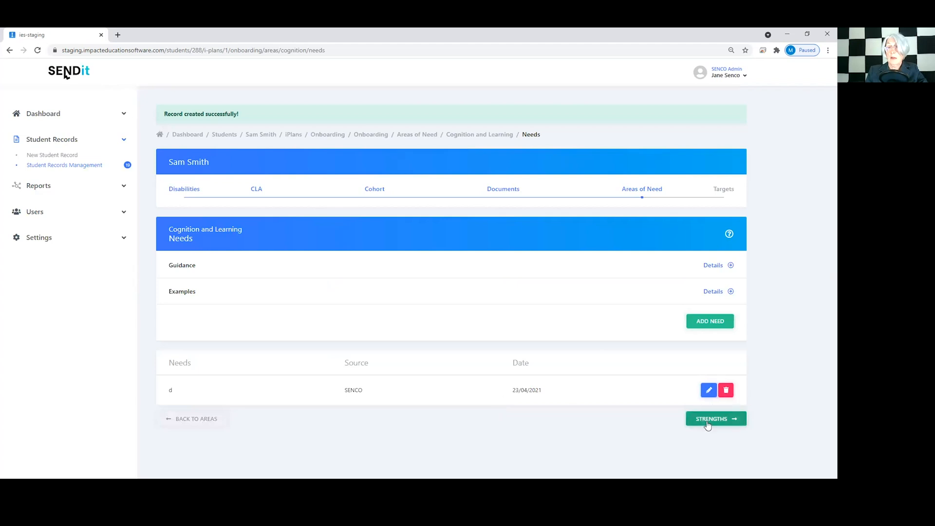
# Continue to the Cognition and Learning strengths and review the section's help, guidance and examples
pyautogui.click(707, 421)
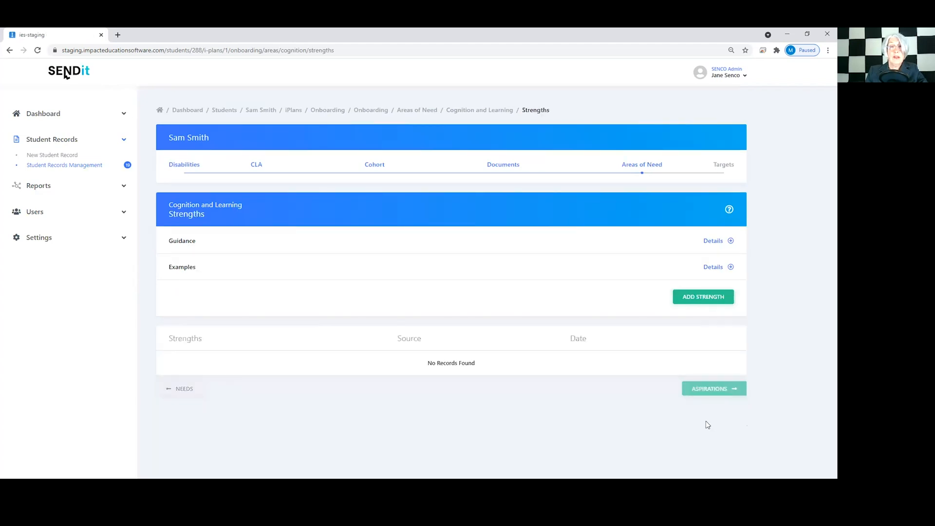
pyautogui.click(727, 209)
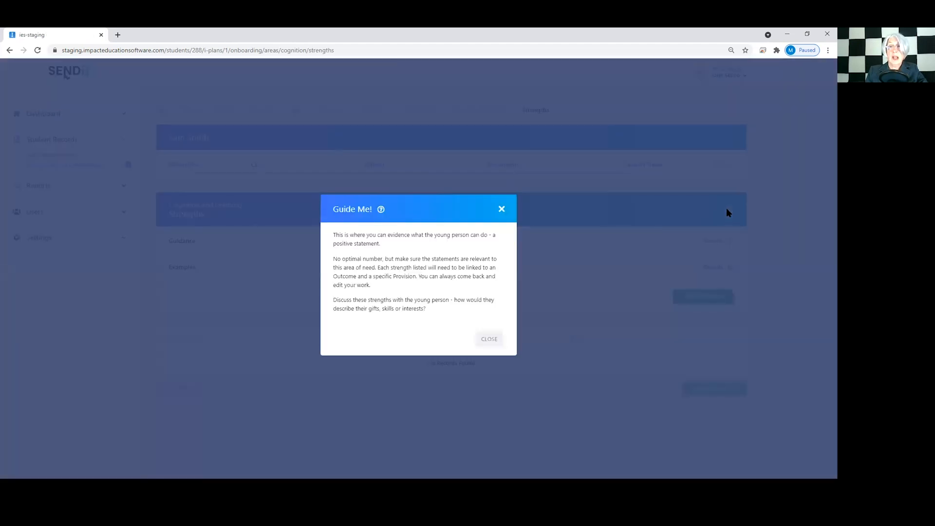
pyautogui.click(501, 209)
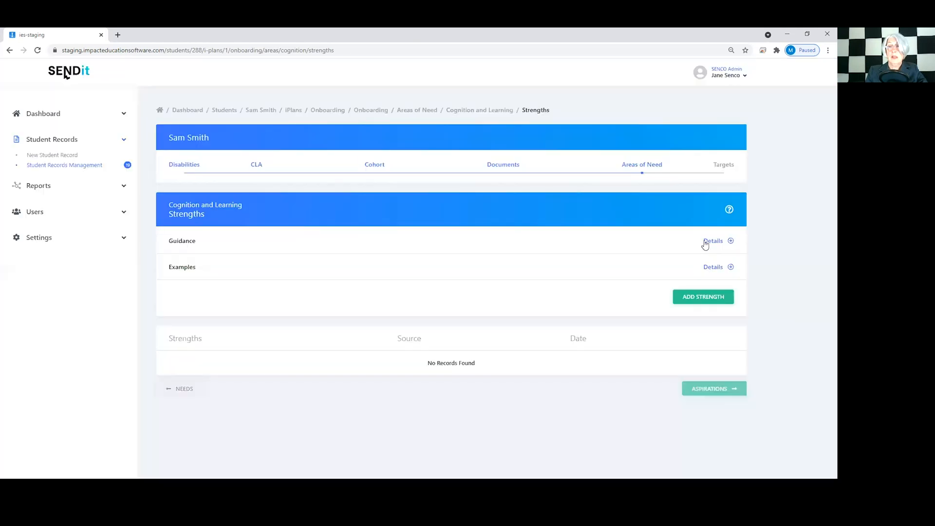
pyautogui.click(705, 242)
pyautogui.click(703, 240)
pyautogui.click(714, 267)
pyautogui.click(714, 270)
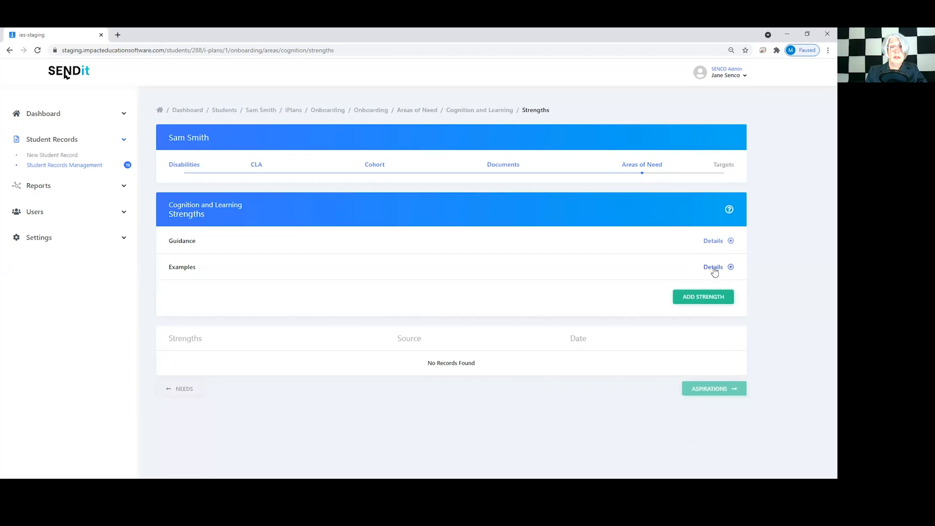
# Add a Cognition and Learning strength with source type Comment, description "s" and role SENCO
pyautogui.click(705, 299)
pyautogui.click(469, 243)
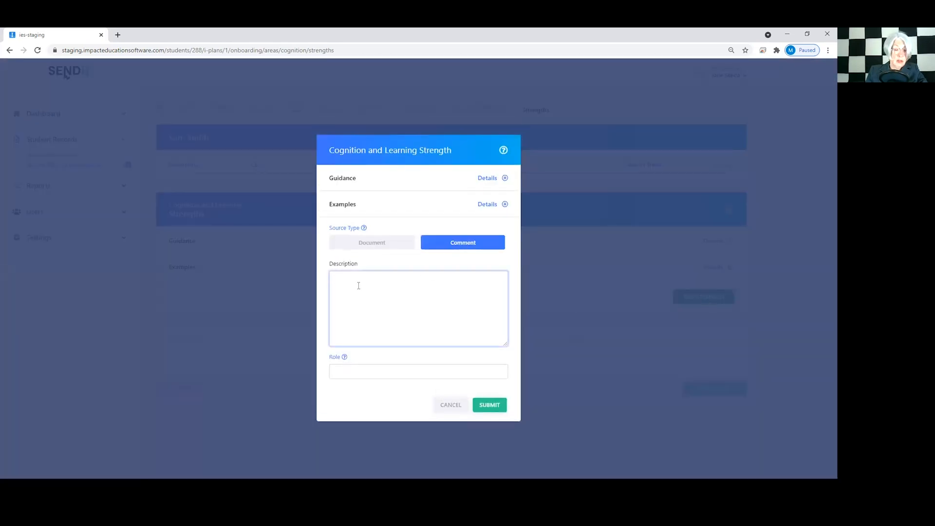
pyautogui.click(353, 371)
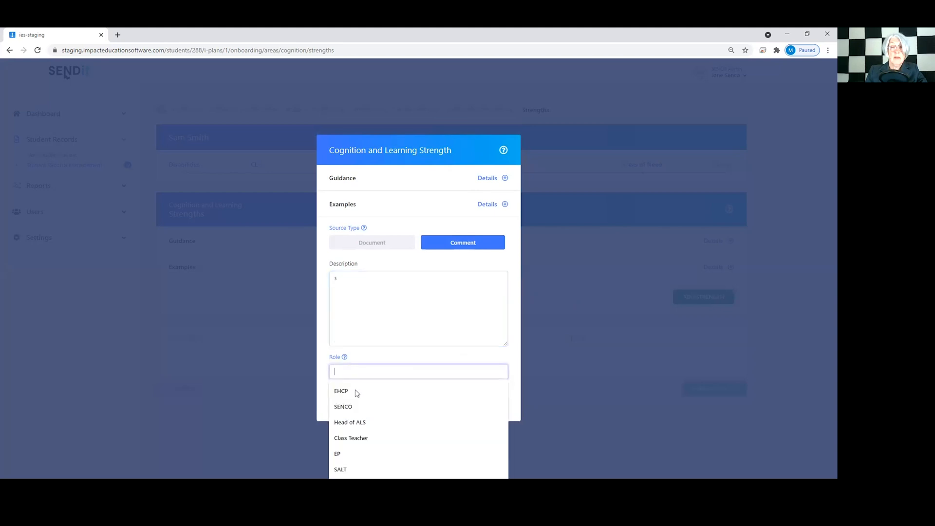
pyautogui.click(354, 404)
pyautogui.click(502, 404)
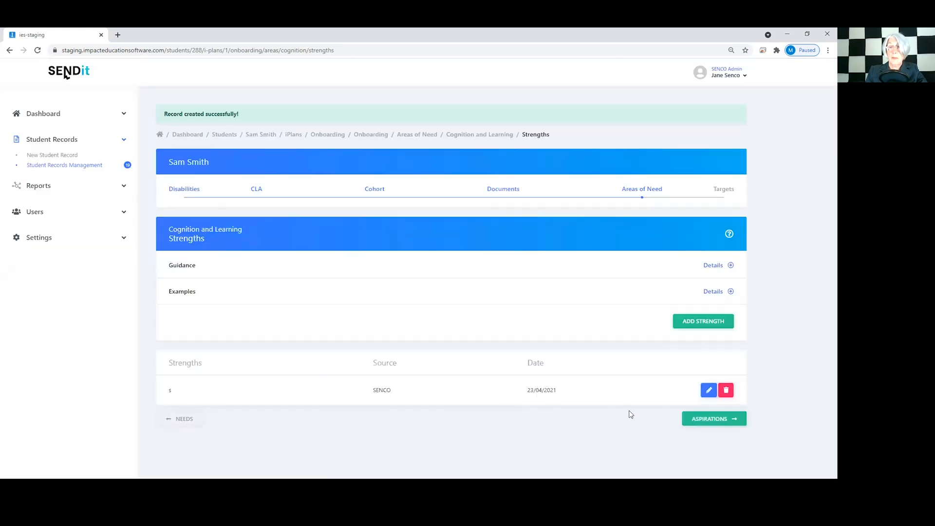
# Continue to the aspirations and add a Cognition and Learning aspiration as a Comment with description "s" and role SENCO
pyautogui.click(697, 420)
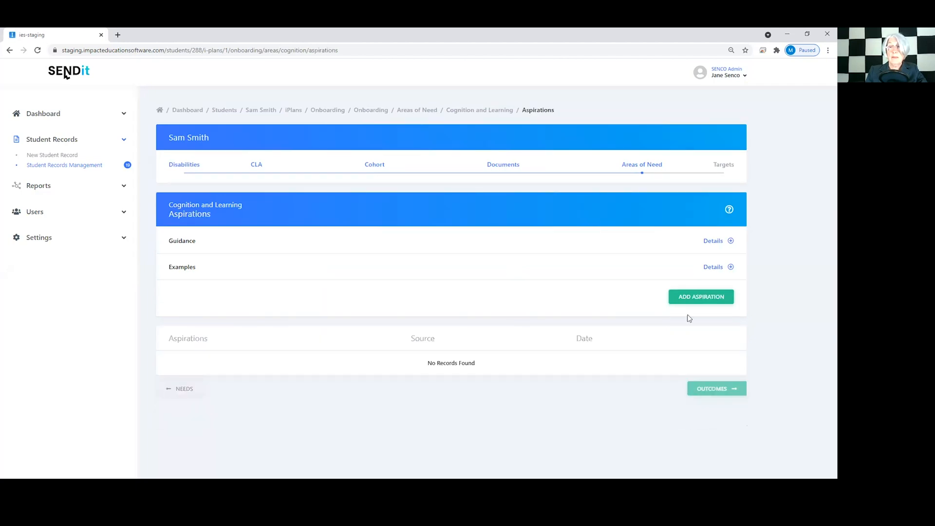
pyautogui.click(688, 298)
pyautogui.click(476, 244)
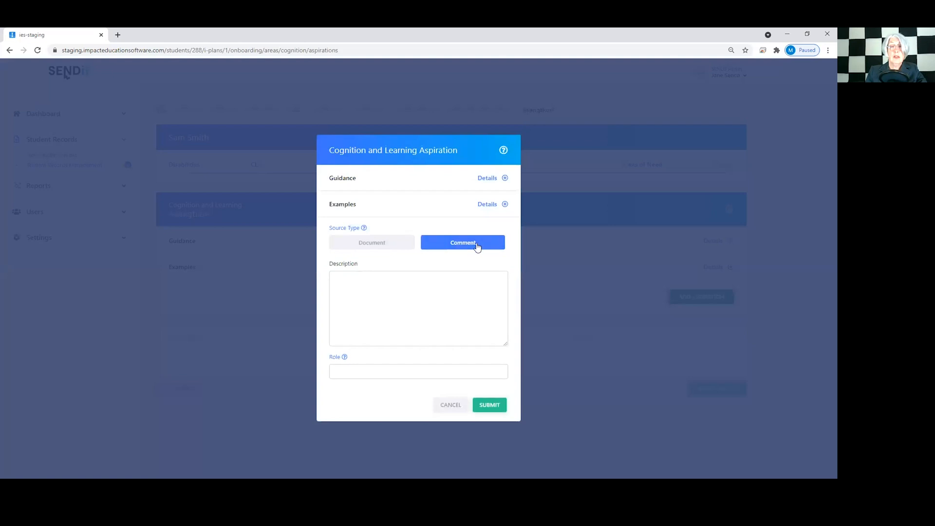
pyautogui.click(461, 277)
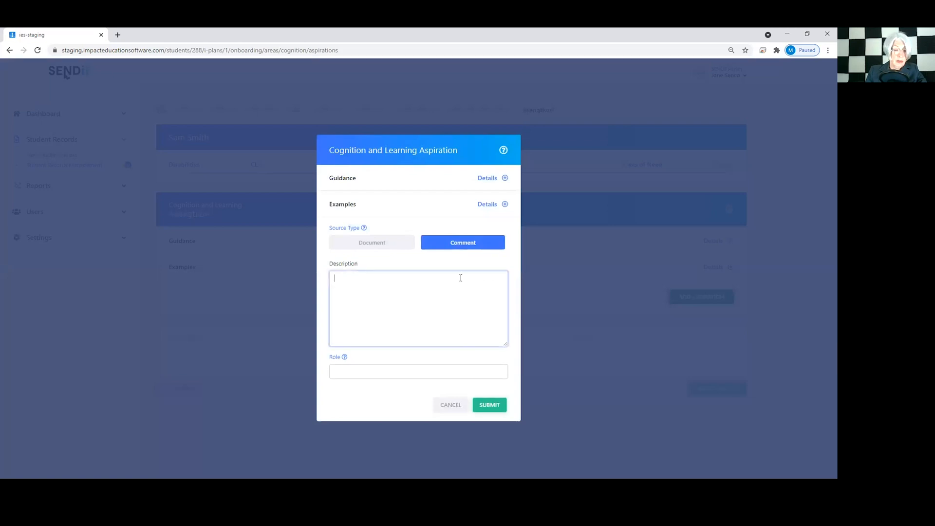
pyautogui.click(352, 371)
pyautogui.click(351, 406)
pyautogui.click(487, 405)
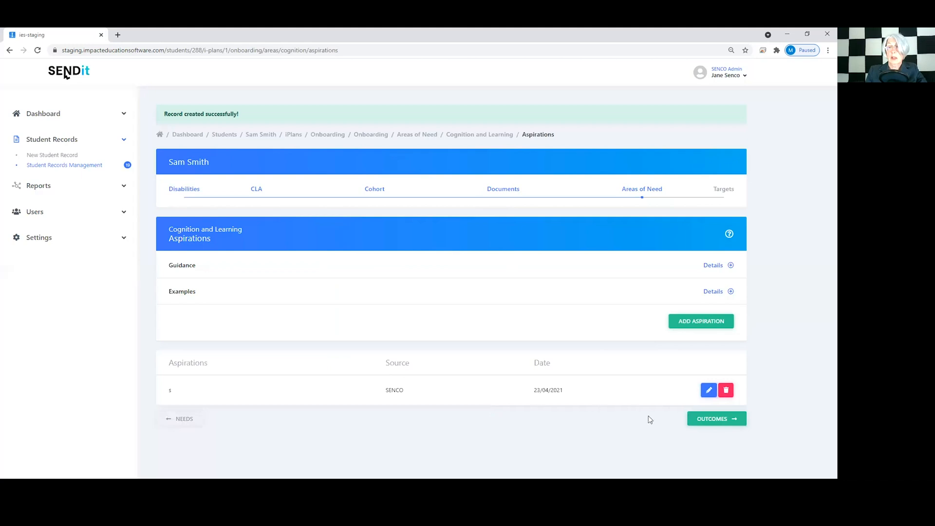
# Continue to the outcomes and add a Cognition and Learning outcome as a Comment with SMART outcome "s" and role SENCO
pyautogui.click(702, 418)
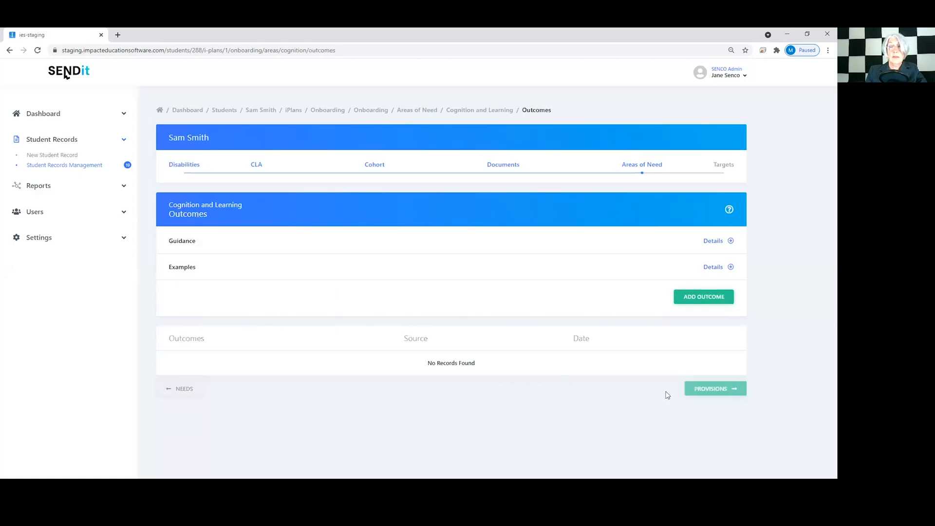
pyautogui.click(706, 295)
pyautogui.click(487, 243)
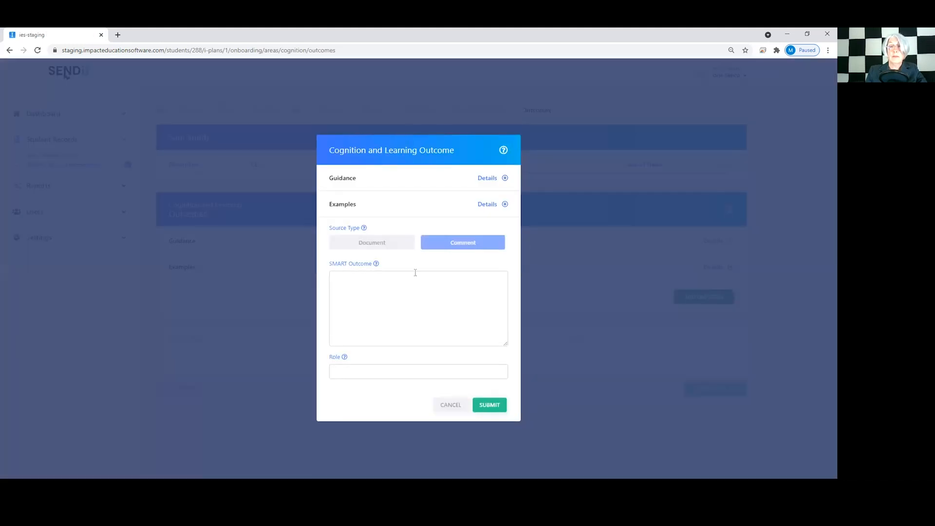
pyautogui.click(378, 280)
pyautogui.click(350, 371)
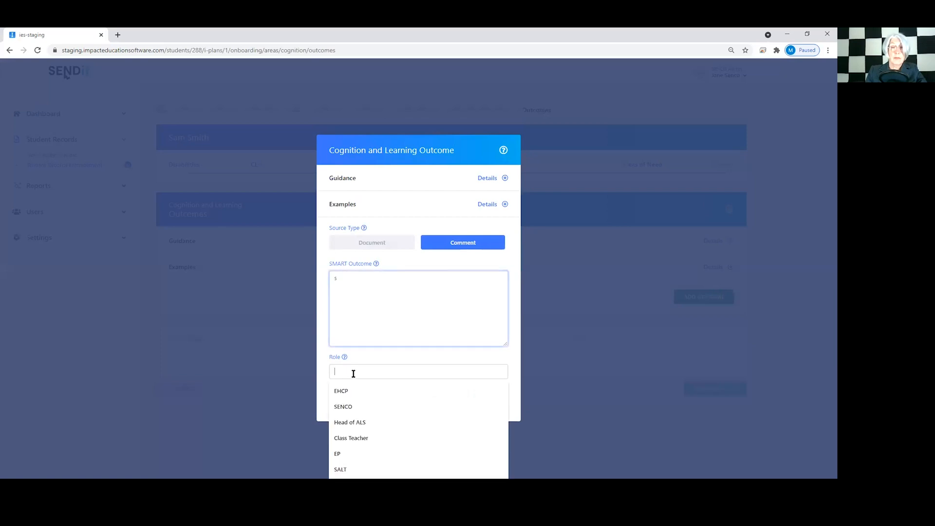
pyautogui.click(355, 407)
pyautogui.click(502, 408)
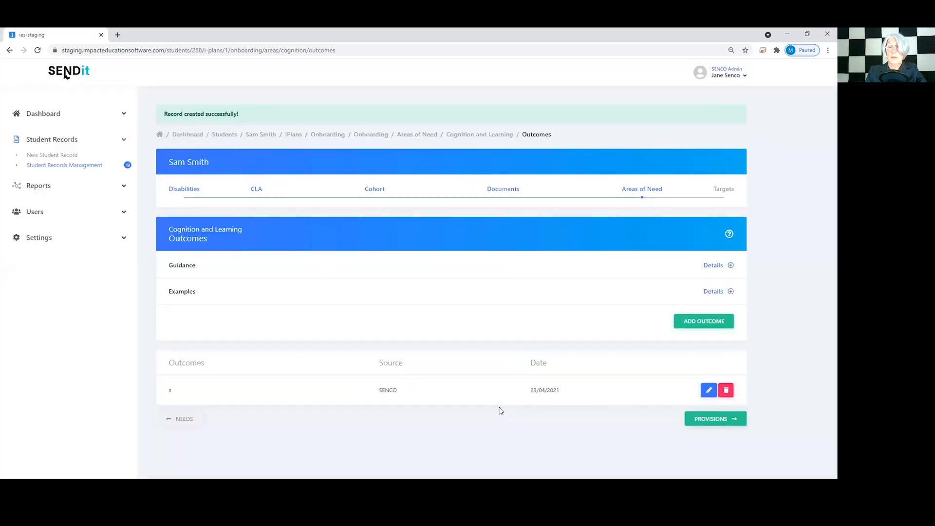
# Start a Cognition and Learning provision with source type Comment, entering "d" as both description and recommendation and showing the help for both fields
pyautogui.click(706, 420)
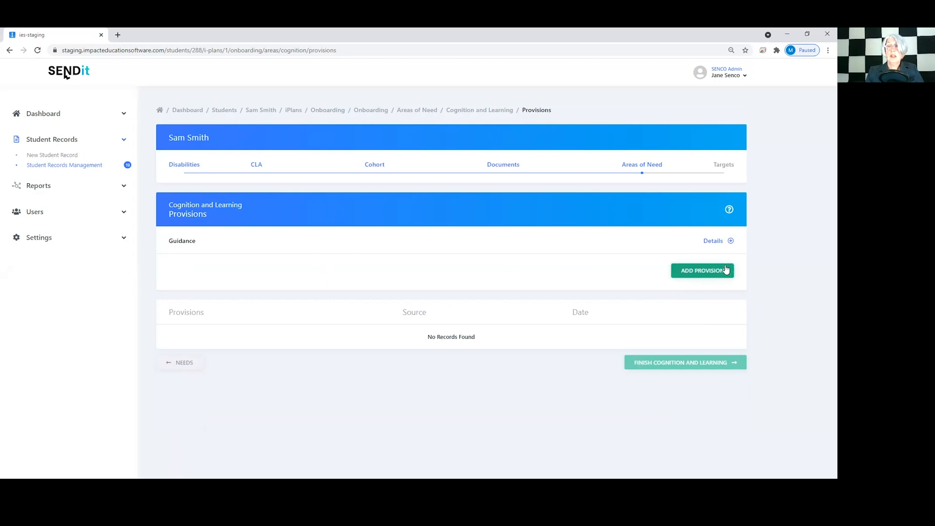
pyautogui.click(698, 273)
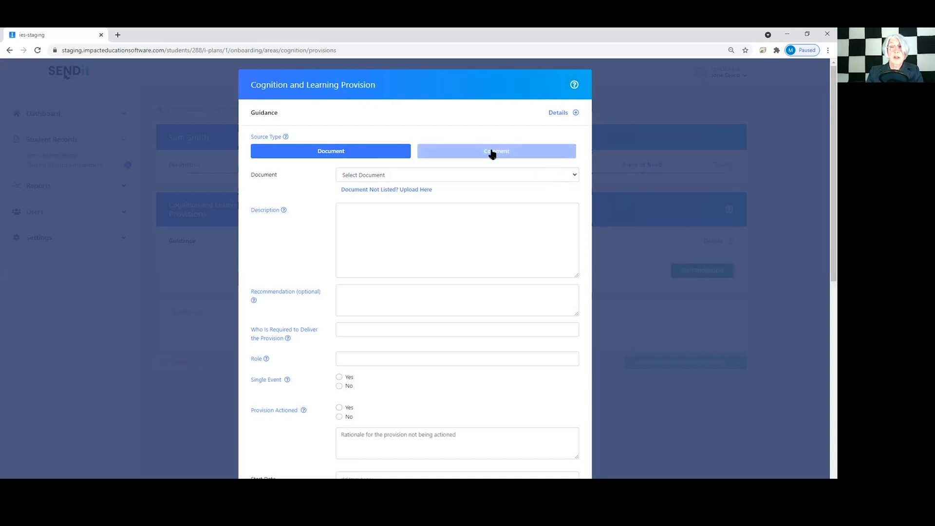
pyautogui.click(489, 156)
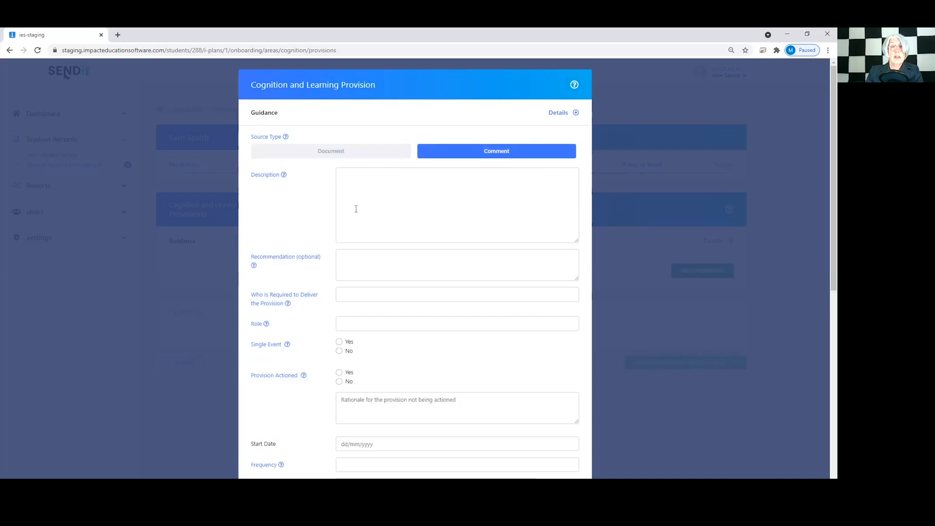
pyautogui.click(262, 179)
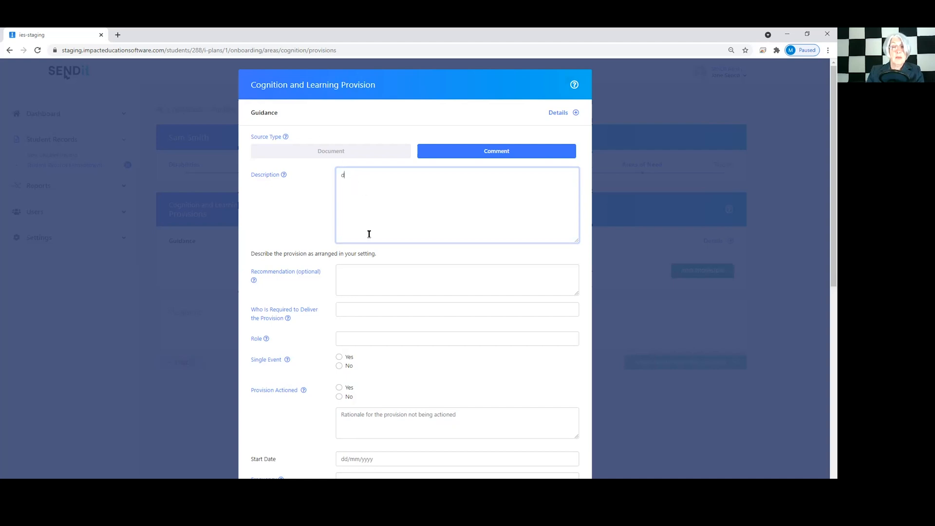
pyautogui.click(278, 275)
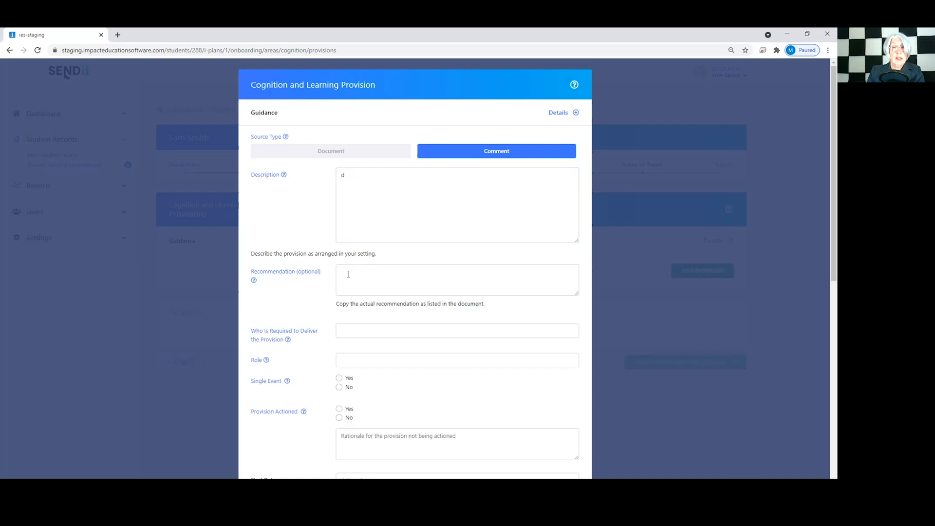
pyautogui.click(348, 274)
pyautogui.write('d')
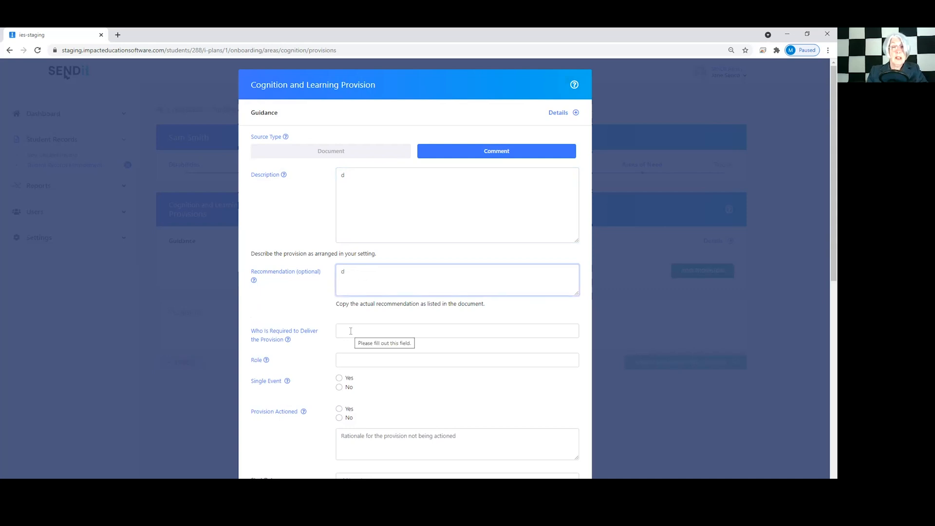
# Consult the help on who is required to deliver the provision and enter "d" in that field
pyautogui.click(312, 331)
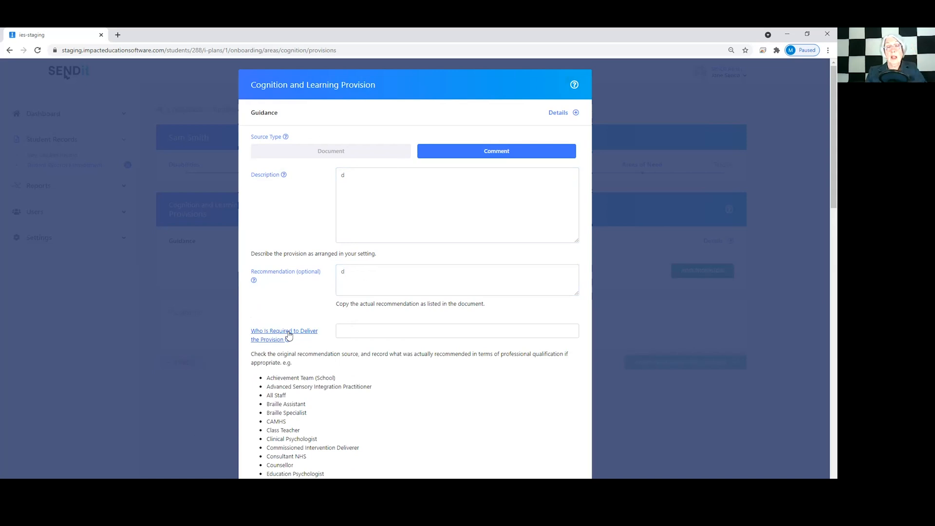
pyautogui.click(348, 333)
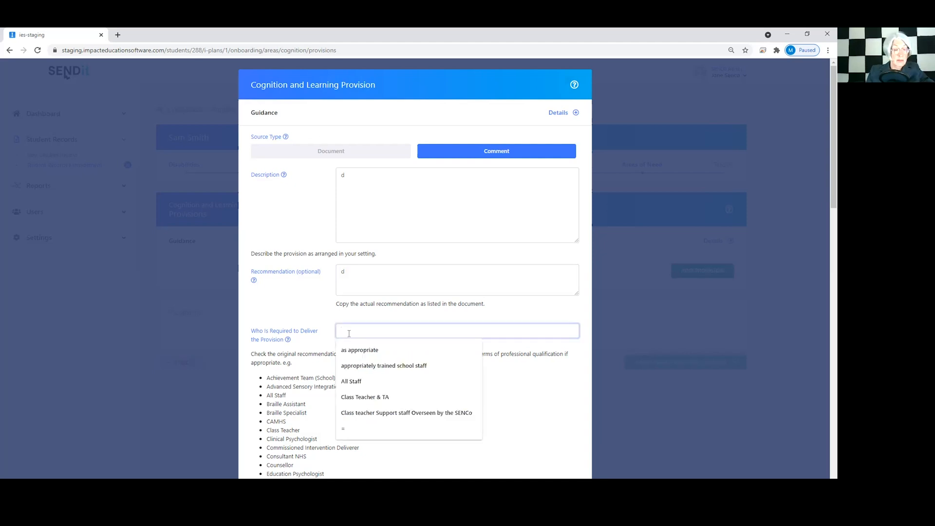
pyautogui.write('d')
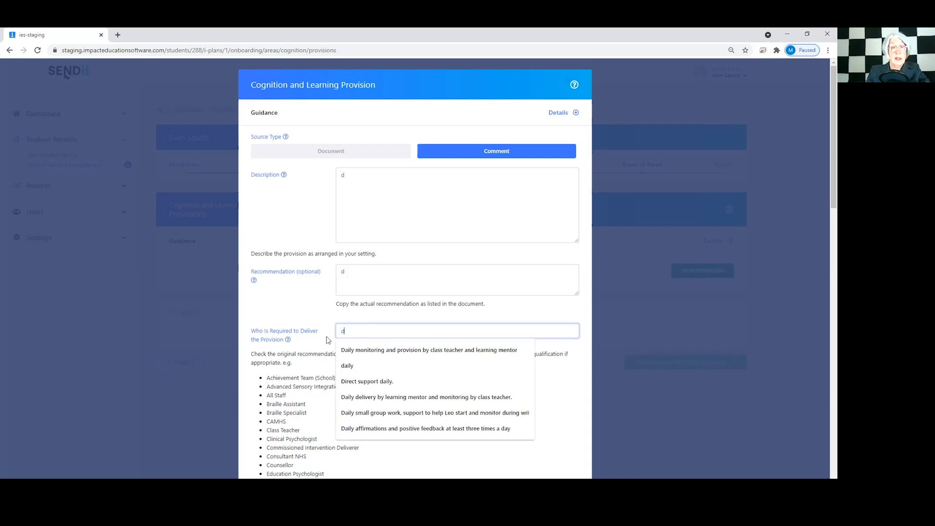
pyautogui.click(294, 336)
# Consult the help on the provision's Role field and set the role to SENCO
pyautogui.click(257, 360)
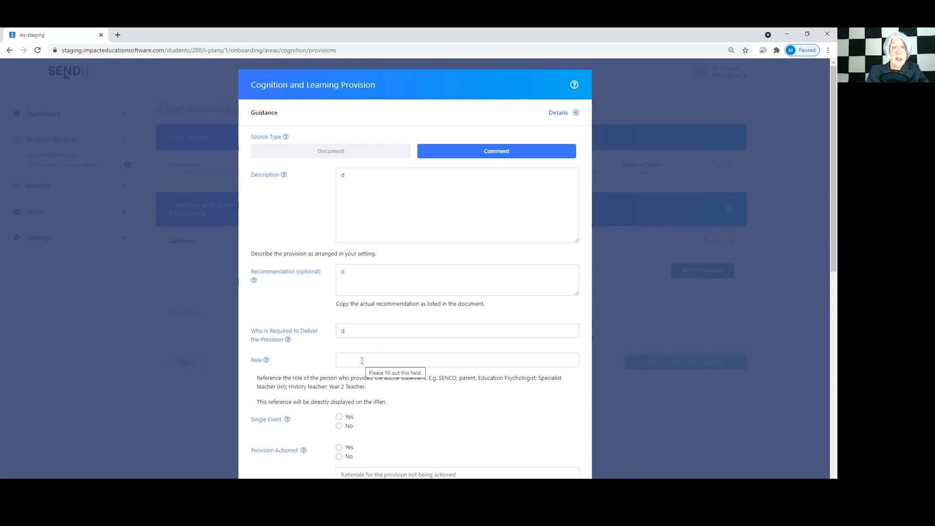
pyautogui.click(356, 361)
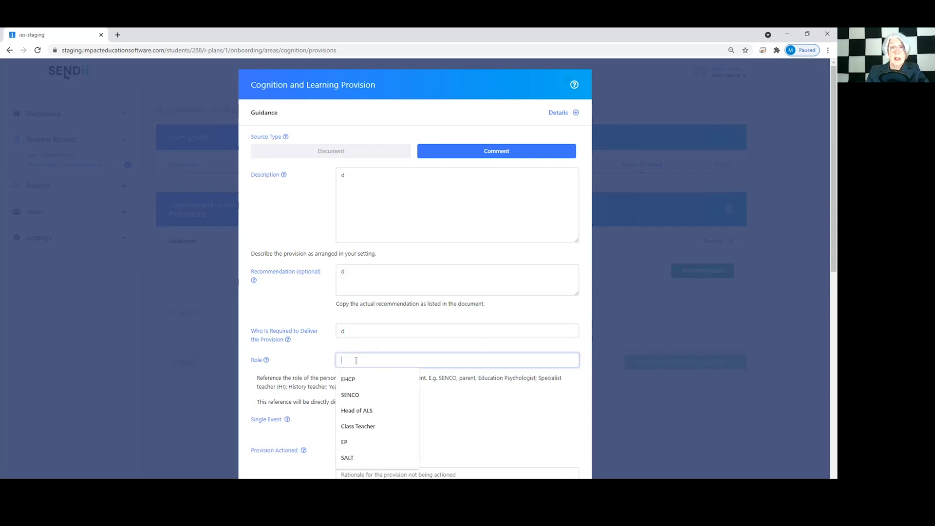
pyautogui.click(358, 395)
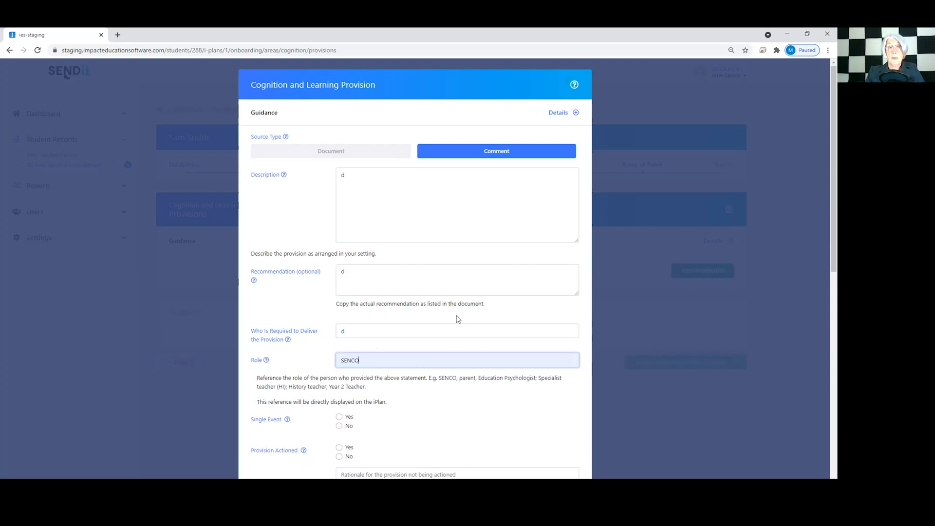
pyautogui.click(256, 364)
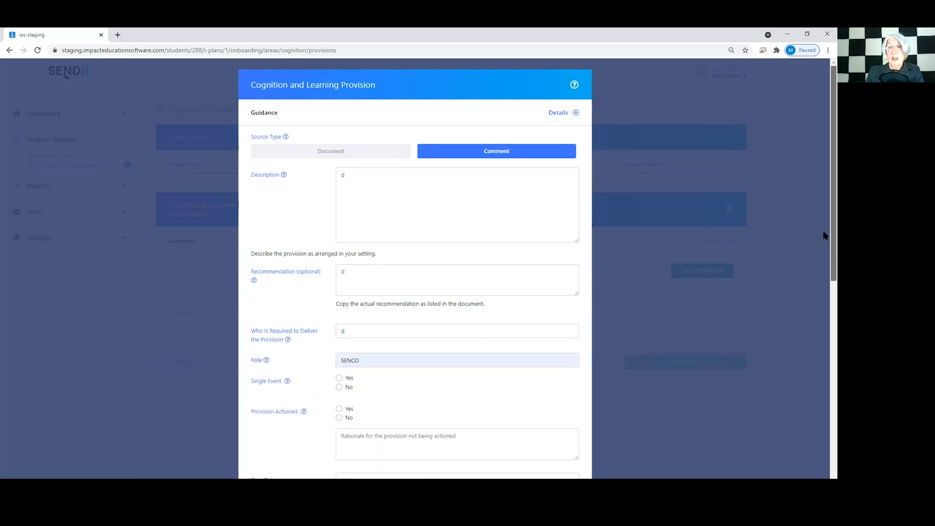
# Mark the provision as not a single event and as actioned, with start date 03/03/2021
pyautogui.scroll(-2, 823, 242)
pyautogui.scroll(-3, 824, 265)
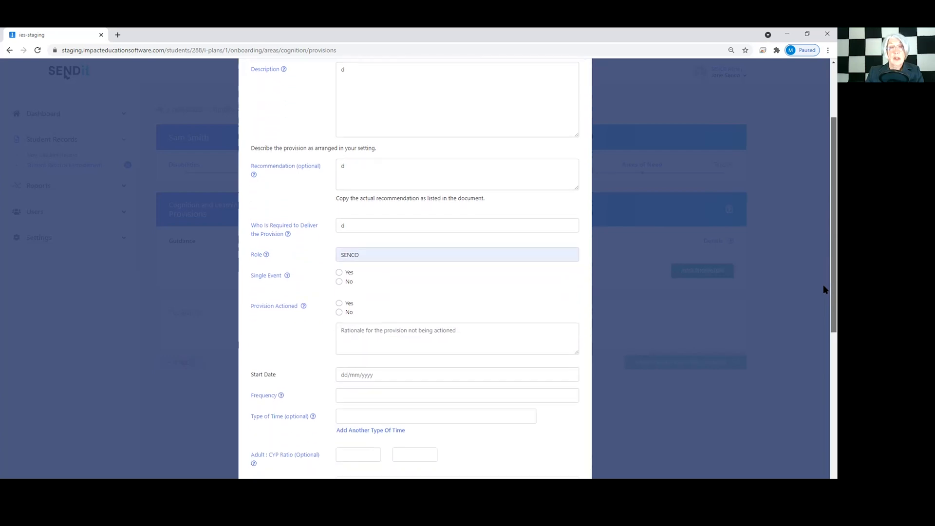
pyautogui.scroll(2, 824, 267)
pyautogui.scroll(1, 824, 261)
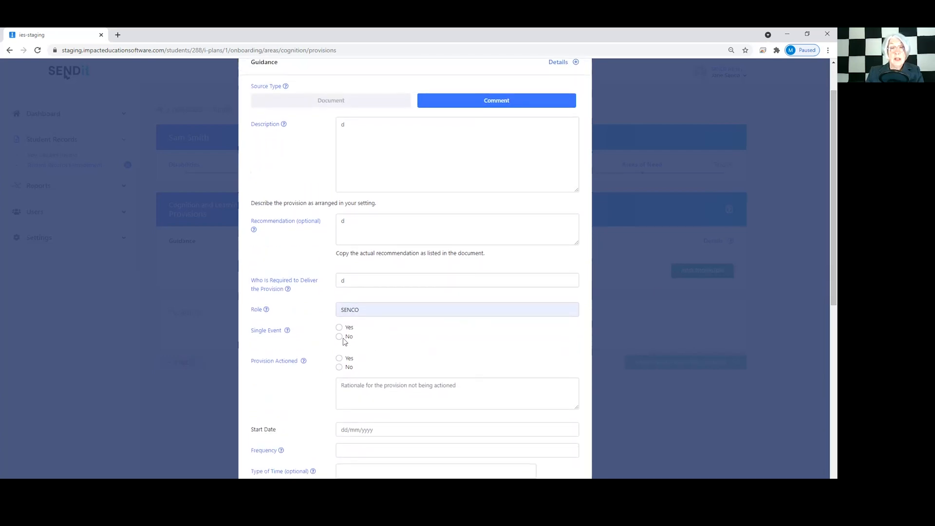
pyautogui.click(338, 337)
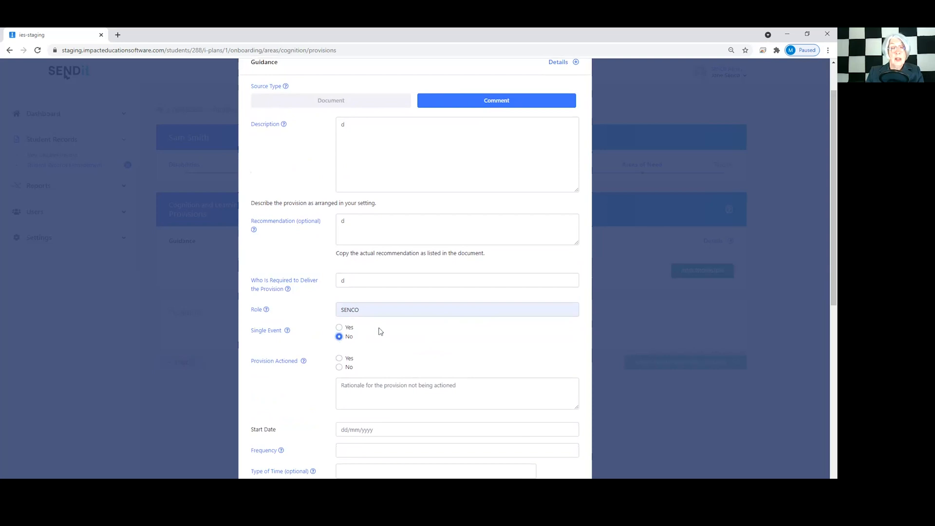
pyautogui.click(340, 359)
pyautogui.click(347, 391)
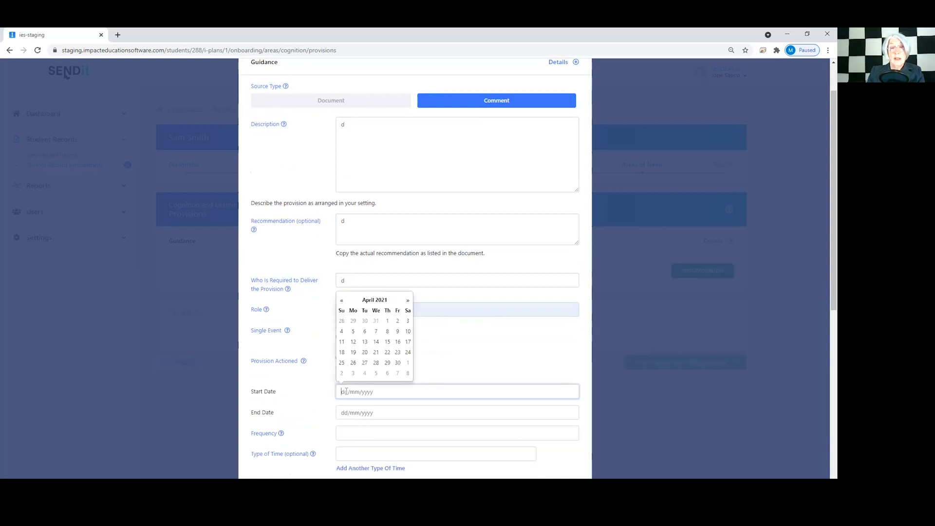
pyautogui.click(341, 301)
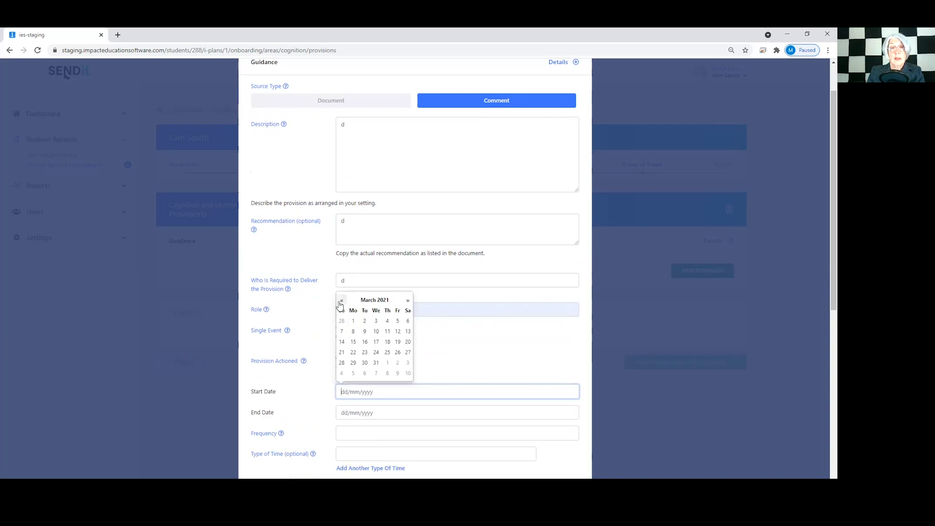
pyautogui.click(378, 322)
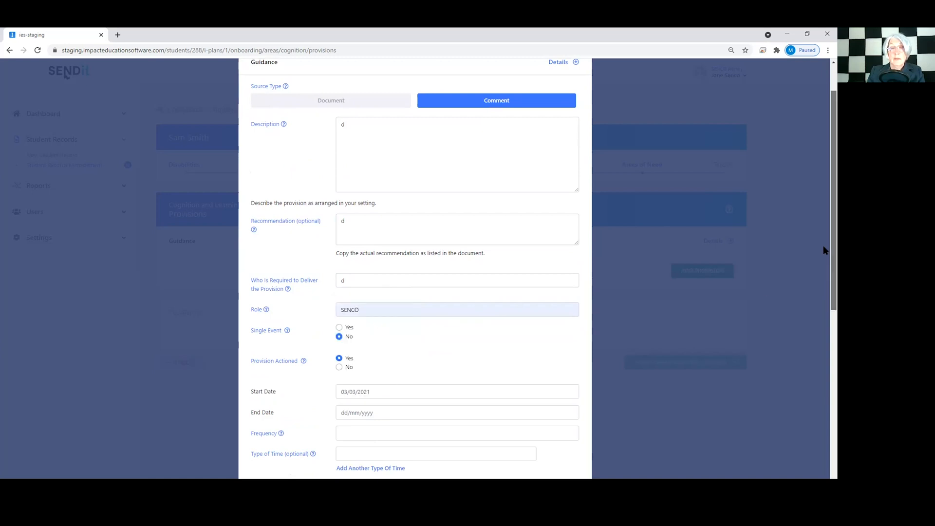
# Set the provision's frequency to "Throughout the day" and its type of time to "M lesson 4"
pyautogui.scroll(-3, 824, 249)
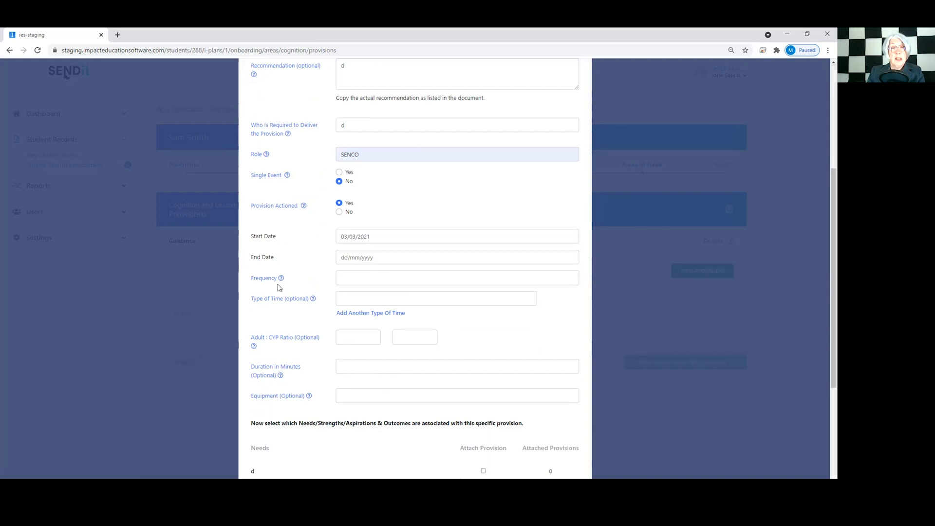
pyautogui.click(347, 275)
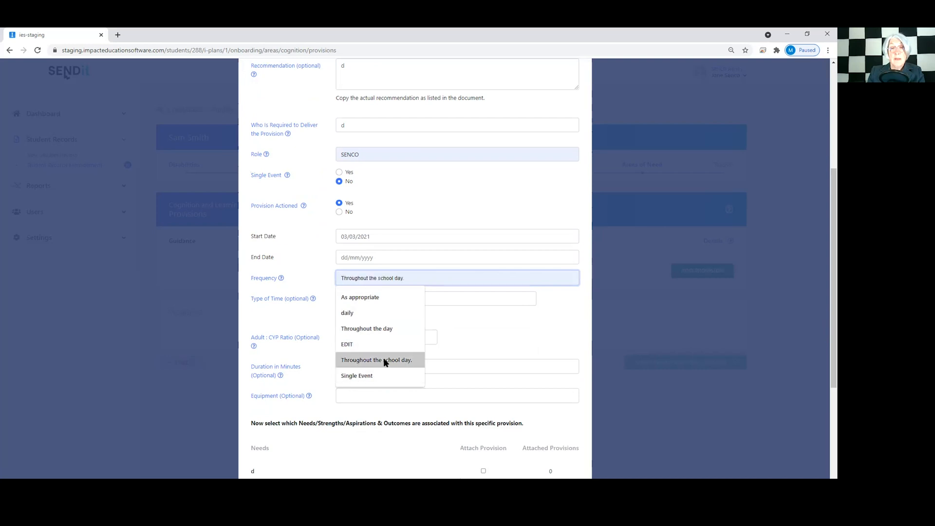
pyautogui.click(357, 330)
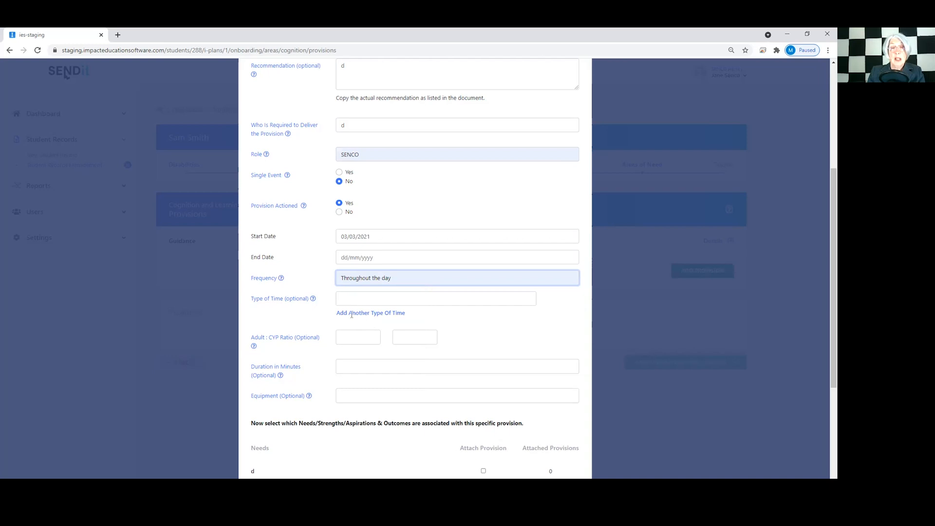
pyautogui.press('Tab')
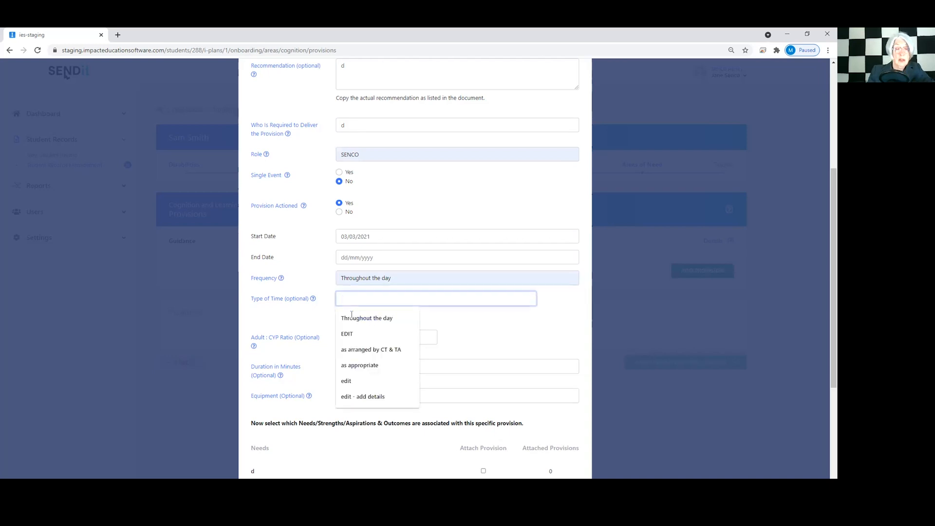
pyautogui.write('M')
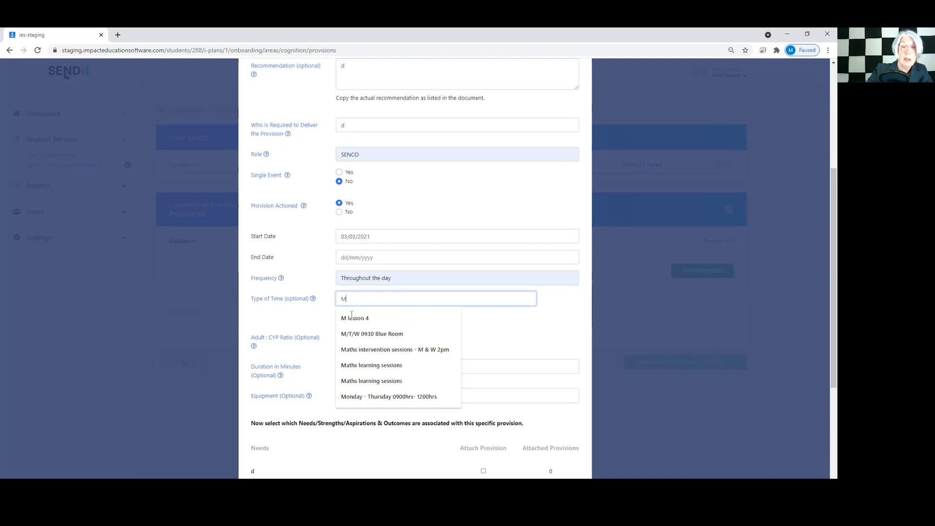
pyautogui.press('Down')
pyautogui.press('Return')
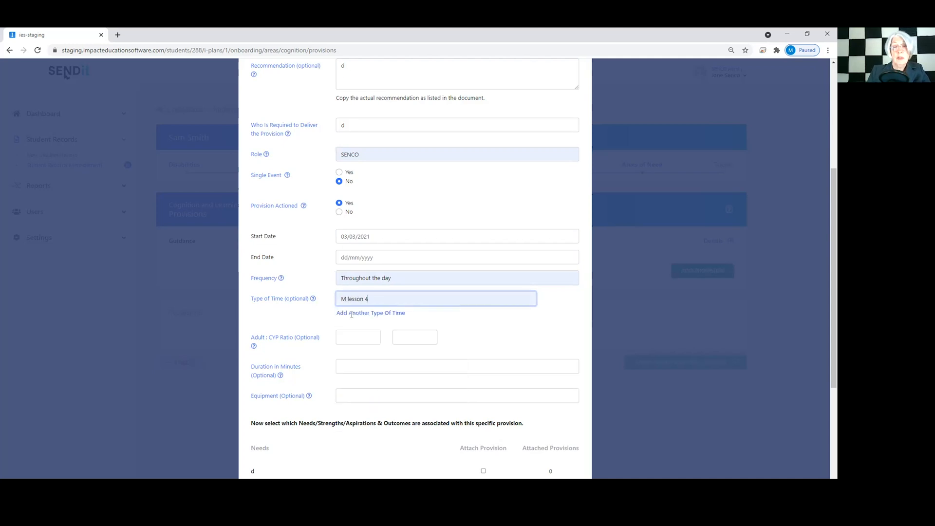
# Add a second type of time to the provision, "Tuesday 1230 Nuture Room"
pyautogui.click(352, 314)
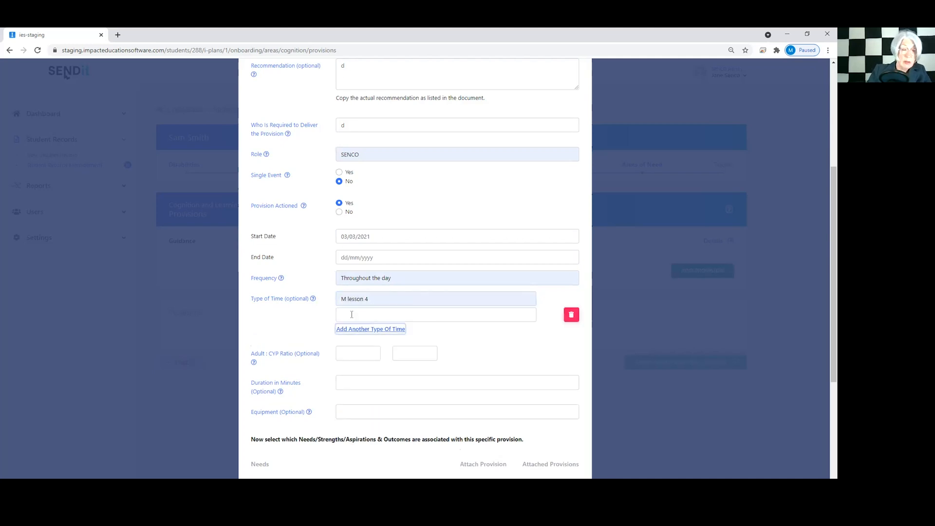
pyautogui.click(352, 314)
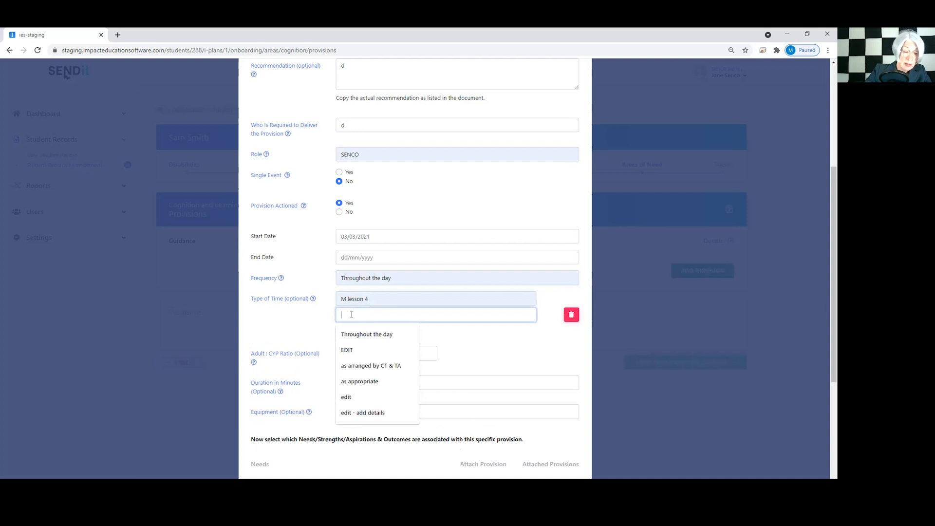
pyautogui.write('Tuesday 1230 Nuture Room')
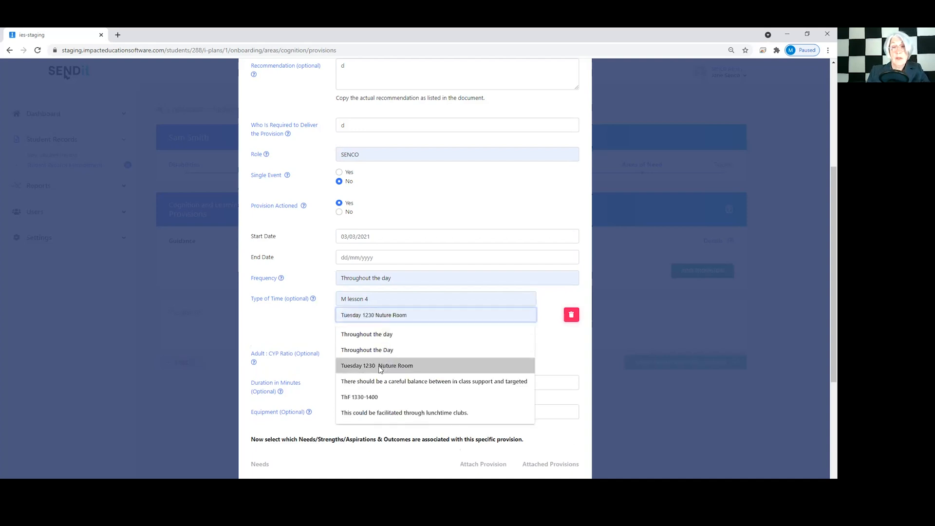
pyautogui.click(382, 365)
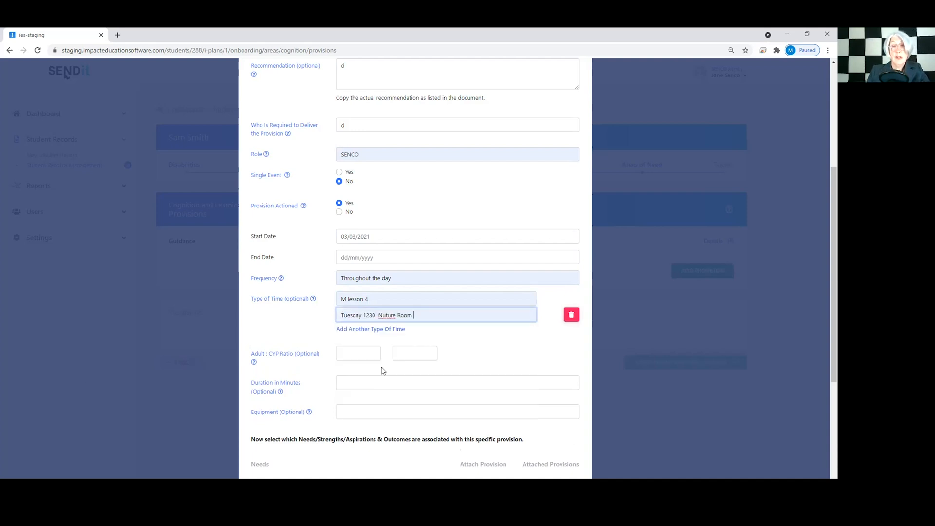
# Complete the provision's resourcing details with an Adult : CYP ratio of 1 : 4, duration 30 minutes and equipment "Sensory activities"
pyautogui.click(356, 352)
pyautogui.click(346, 372)
pyautogui.click(406, 354)
pyautogui.click(400, 388)
pyautogui.click(356, 383)
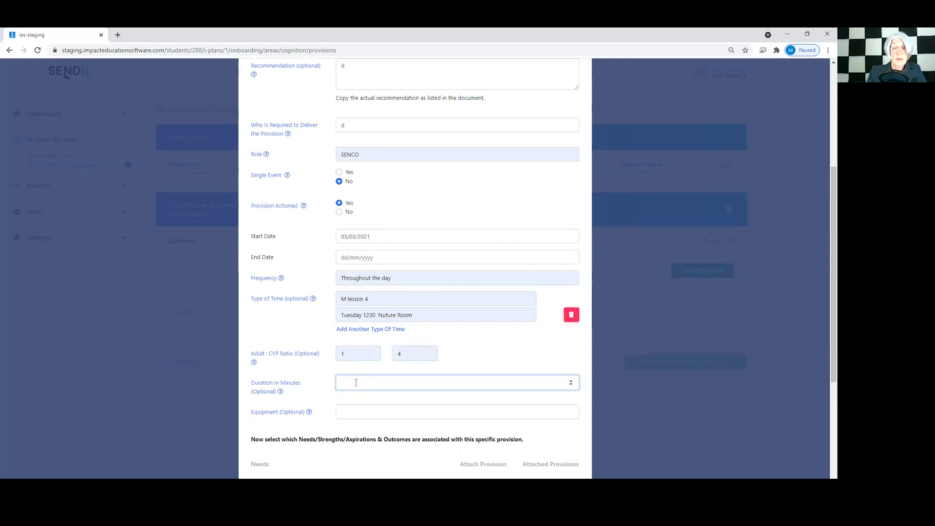
pyautogui.write('3')
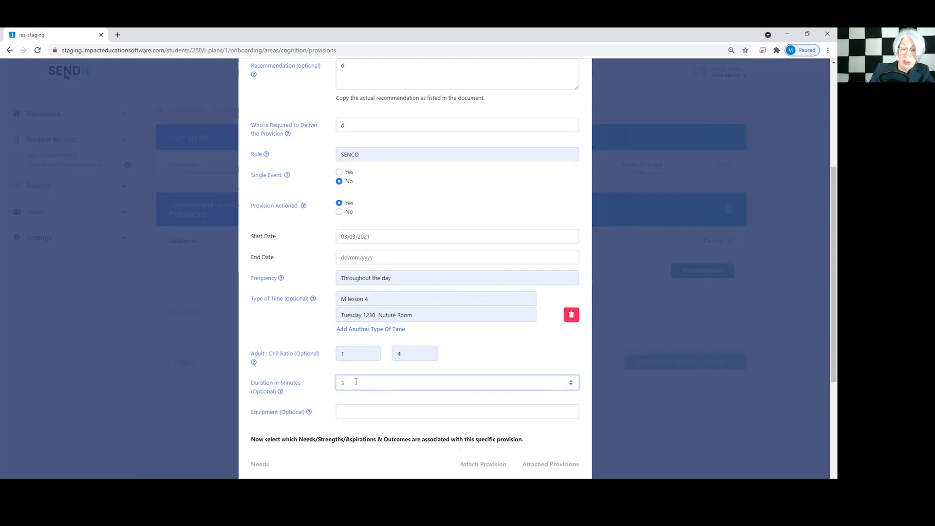
pyautogui.click(350, 411)
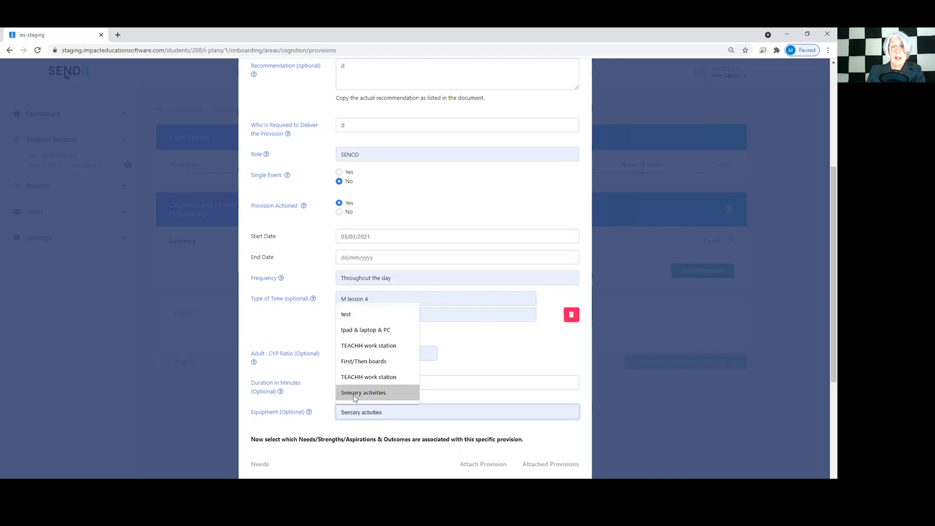
pyautogui.click(360, 393)
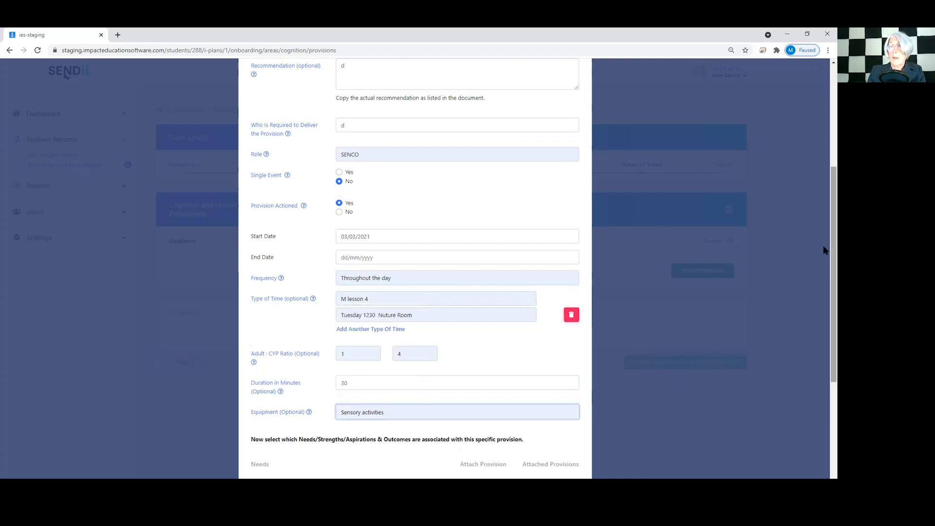
# Attach the provision to the listed need, strength, aspiration and outcome, and submit the record
pyautogui.scroll(1, 824, 238)
pyautogui.scroll(4, 825, 218)
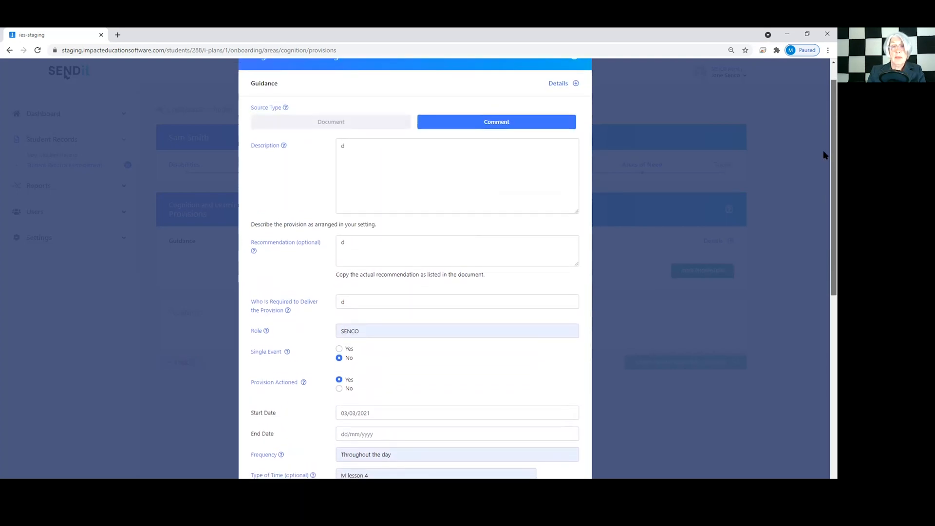
pyautogui.scroll(-1, 823, 154)
pyautogui.scroll(-3, 824, 185)
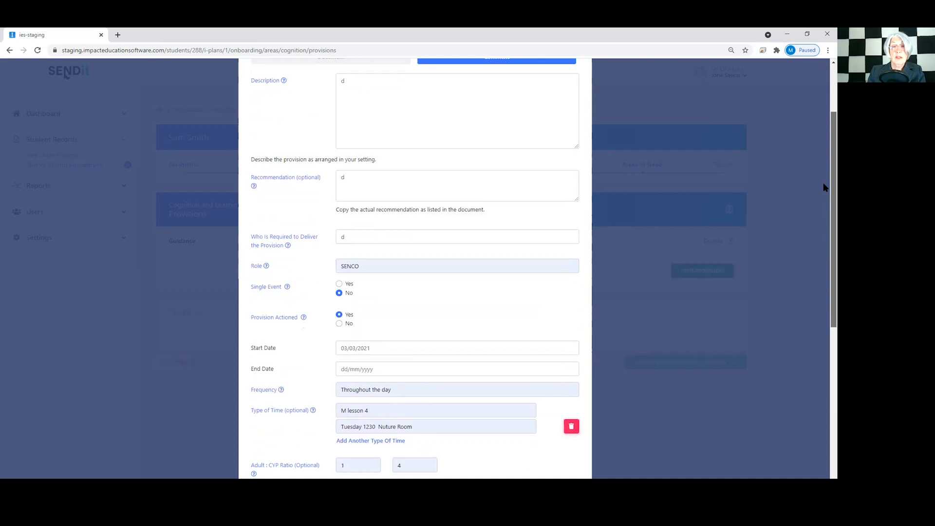
pyautogui.scroll(-5, 824, 302)
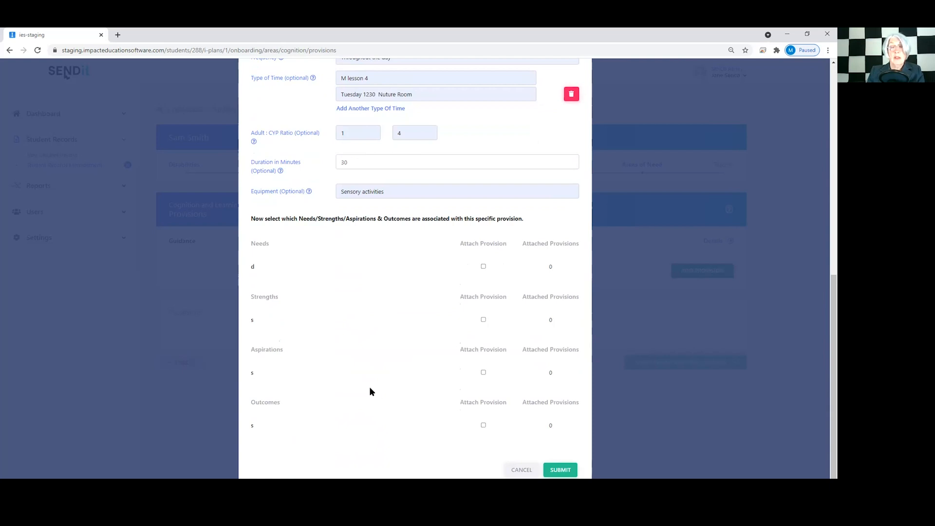
pyautogui.click(483, 267)
pyautogui.click(483, 319)
pyautogui.click(483, 372)
pyautogui.click(483, 425)
pyautogui.click(563, 474)
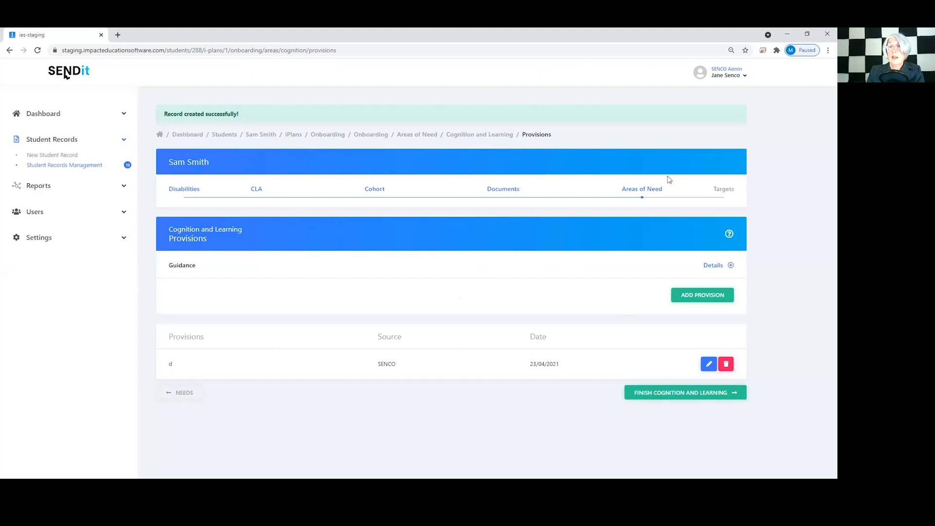
# Return to the Areas of Need overview and continue to the next onboarding stage
pyautogui.click(651, 193)
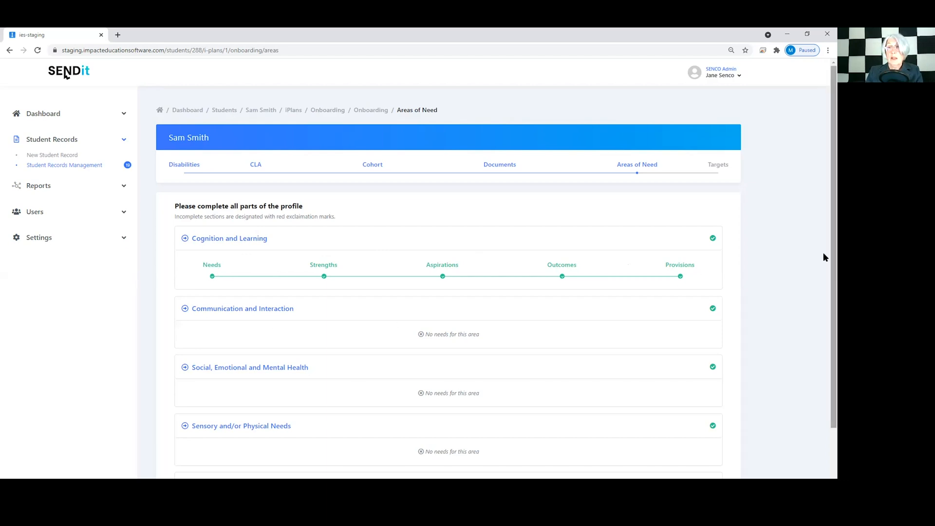
pyautogui.scroll(-1, 824, 298)
pyautogui.scroll(-2, 823, 316)
pyautogui.moveTo(823, 339); pyautogui.dragTo(824, 311)
pyautogui.click(726, 477)
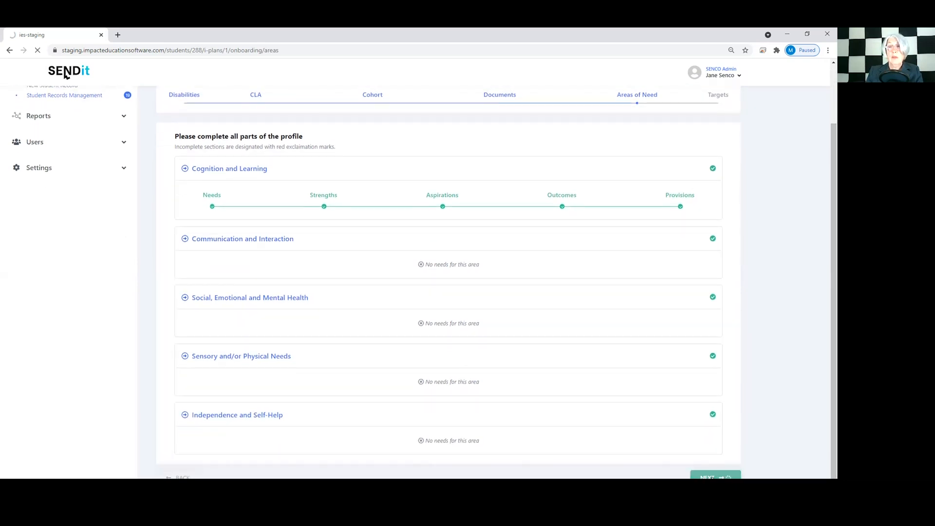